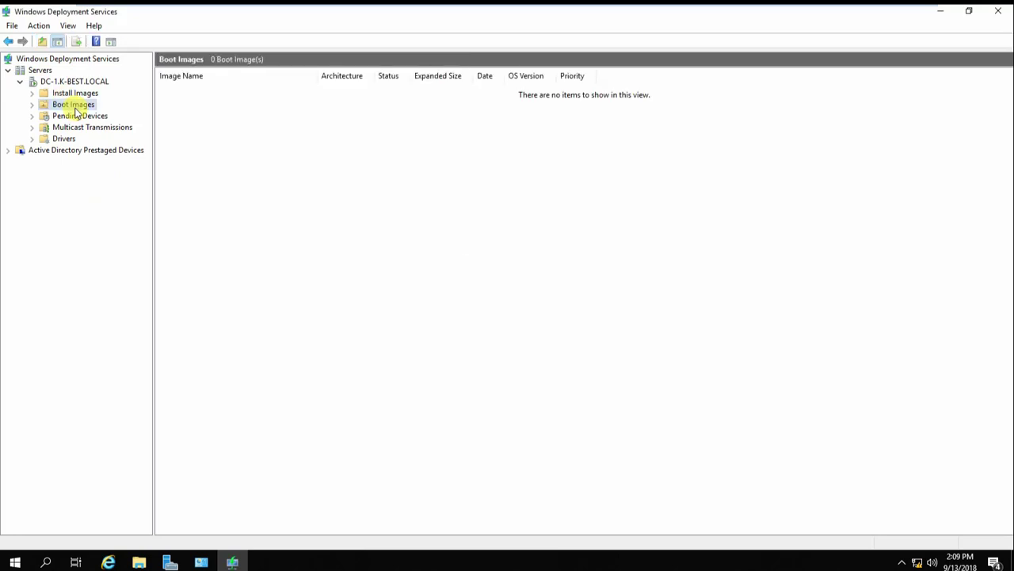
right_click(77, 111)
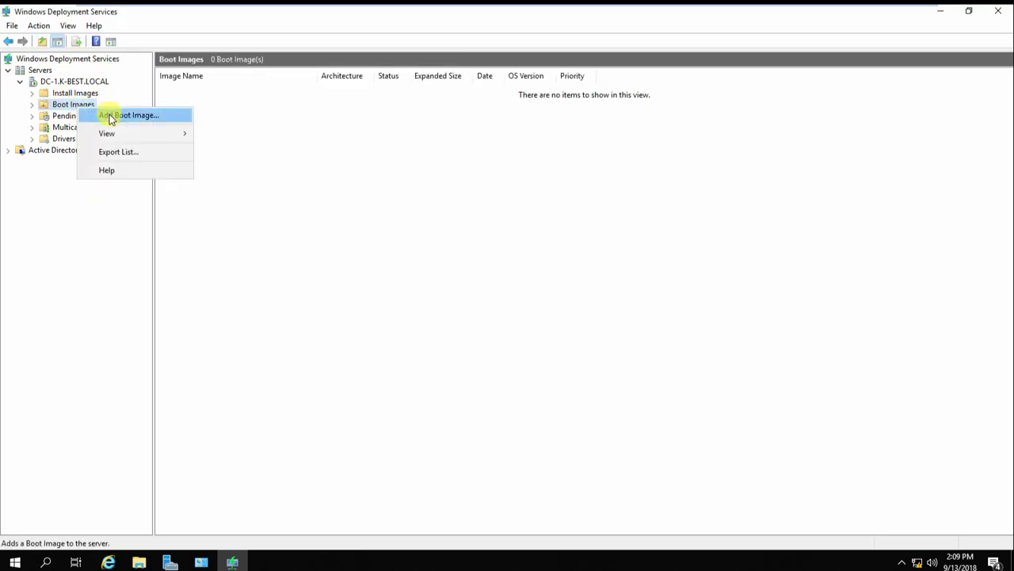
left_click(111, 119)
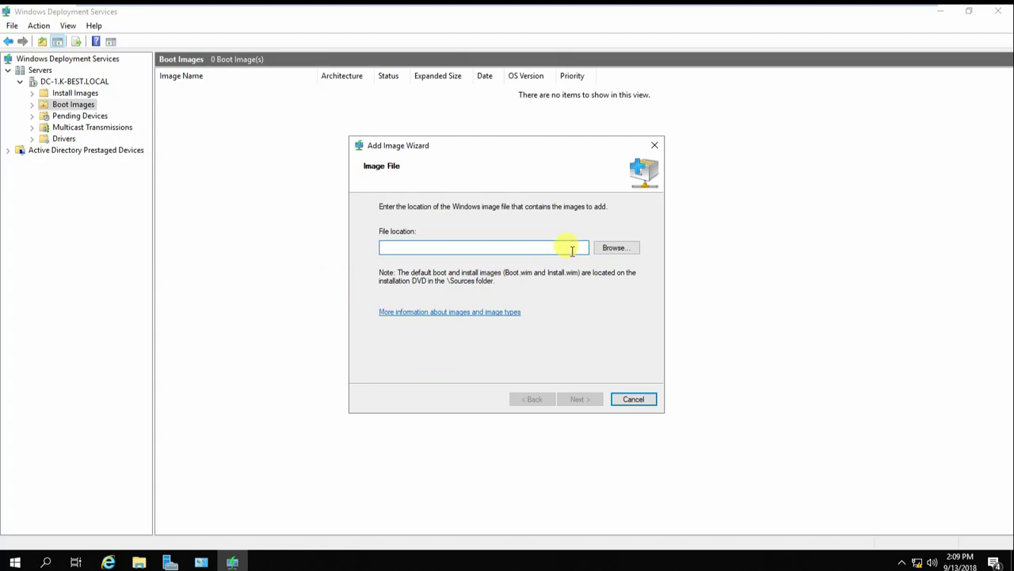
left_click(608, 256)
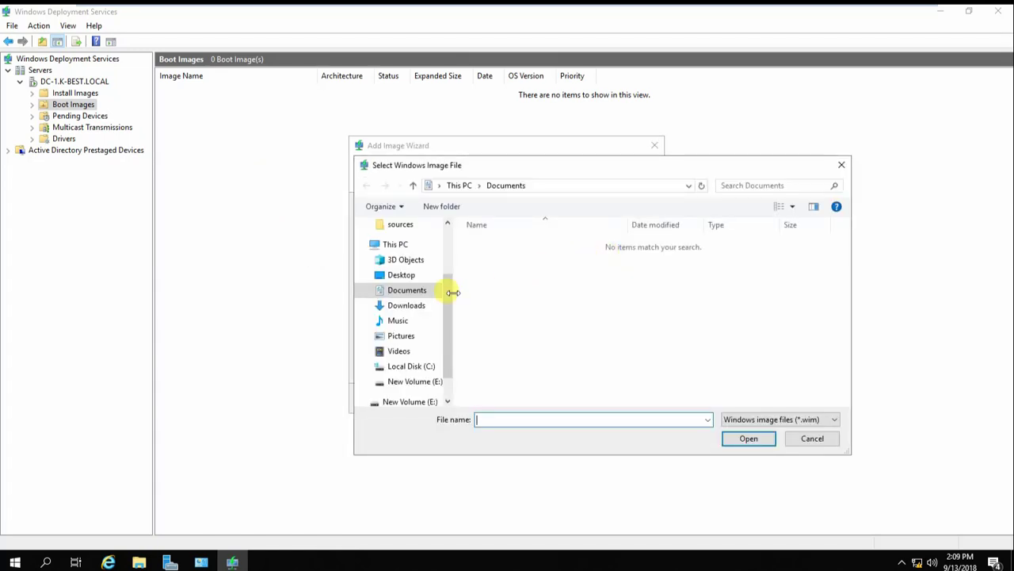
left_click_drag(449, 290, 443, 328)
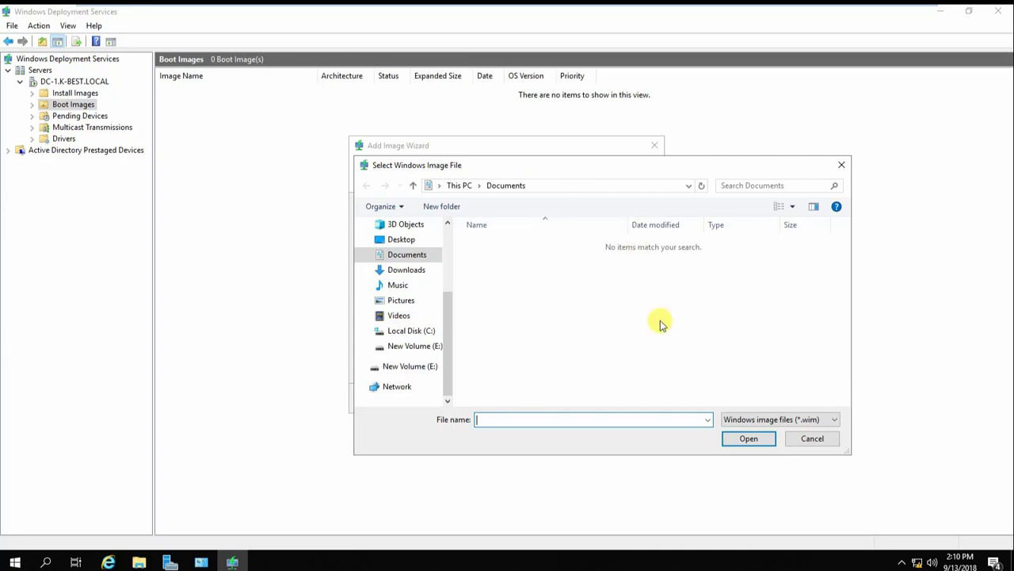
left_click(797, 440)
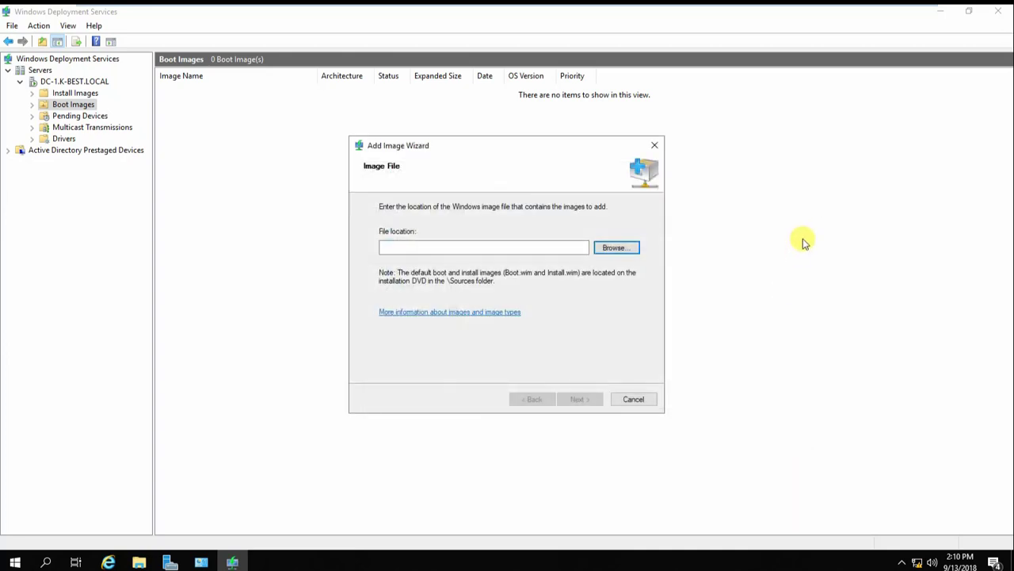
left_click(632, 400)
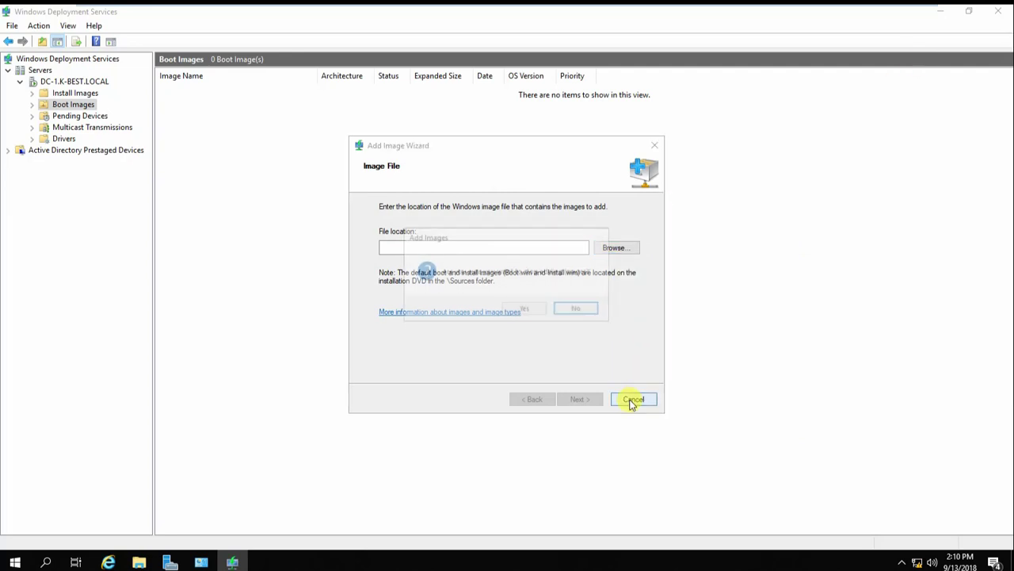
left_click(533, 311)
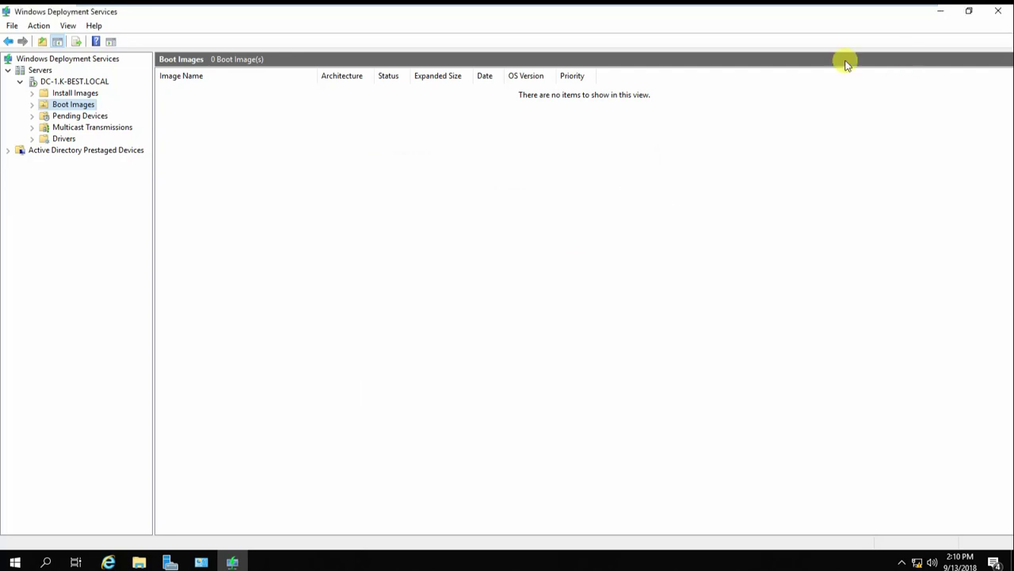
Step: Clear the open windows from the desktop and mount the Win7_ disc image file
left_click(941, 13)
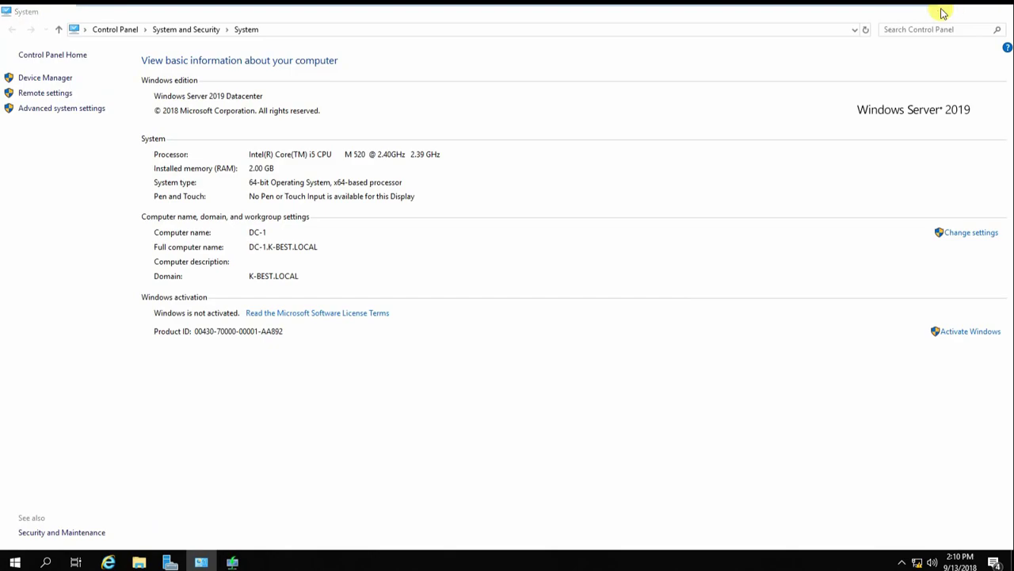
left_click(942, 12)
left_click(941, 12)
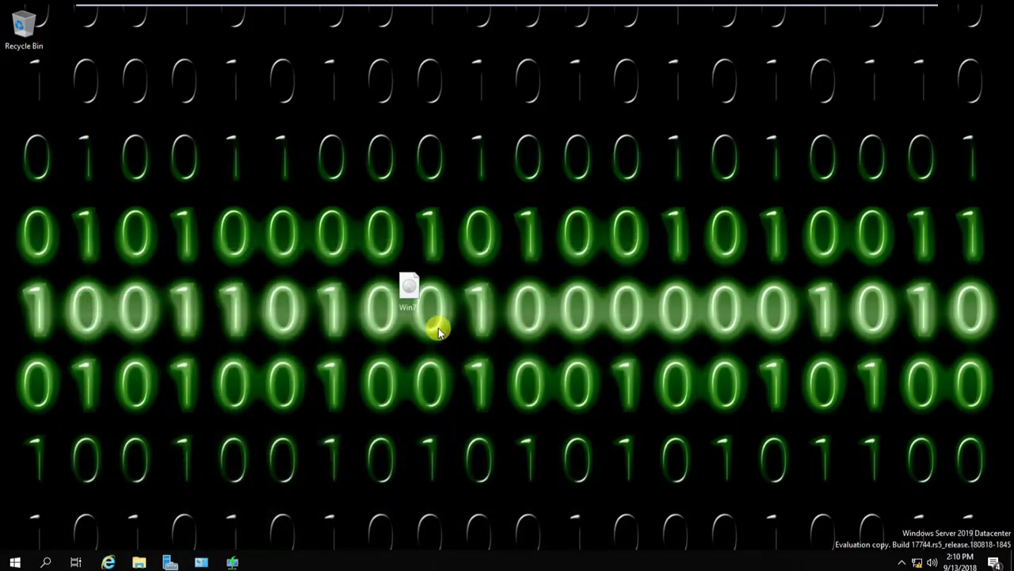
left_click_drag(411, 286, 466, 187)
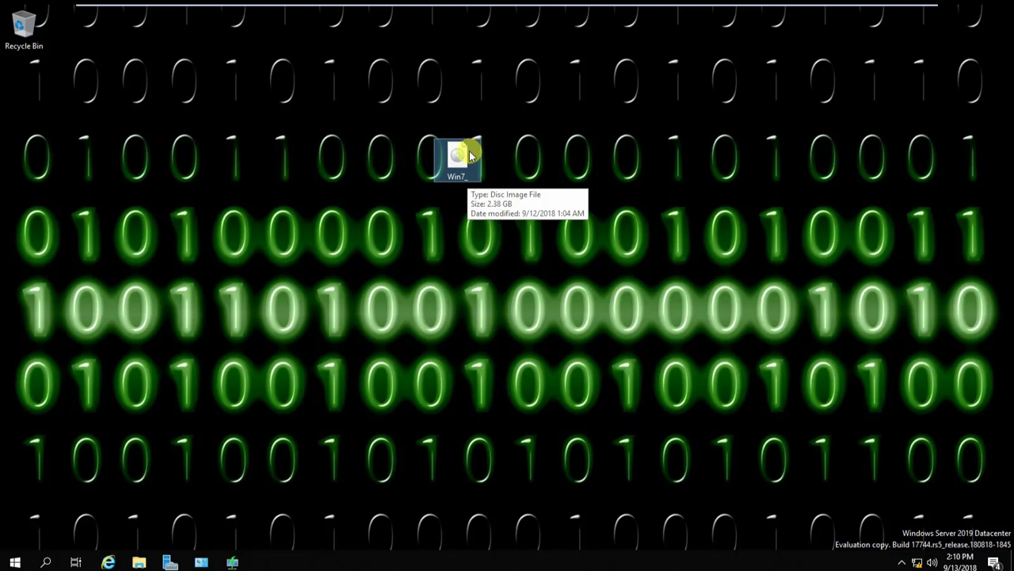
right_click(466, 158)
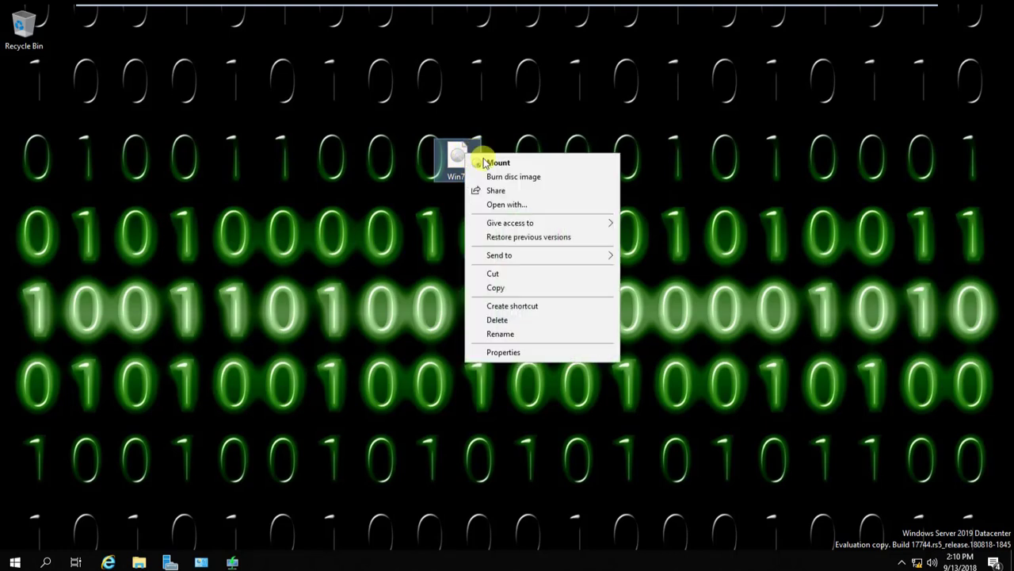
left_click(487, 163)
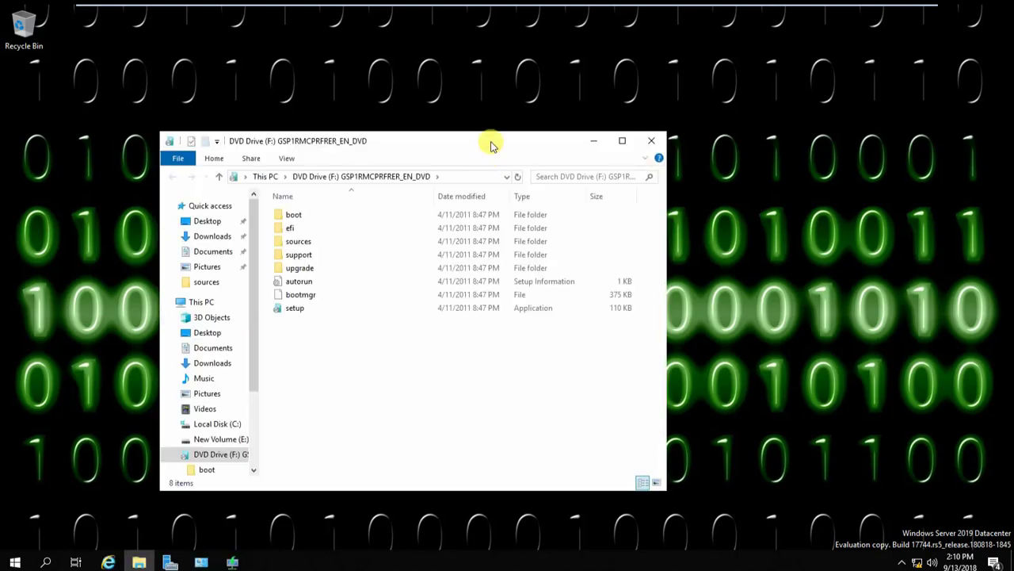
Step: Search the sources folder of the mounted DVD for .wim files, then close the file window
left_click_drag(491, 145, 570, 94)
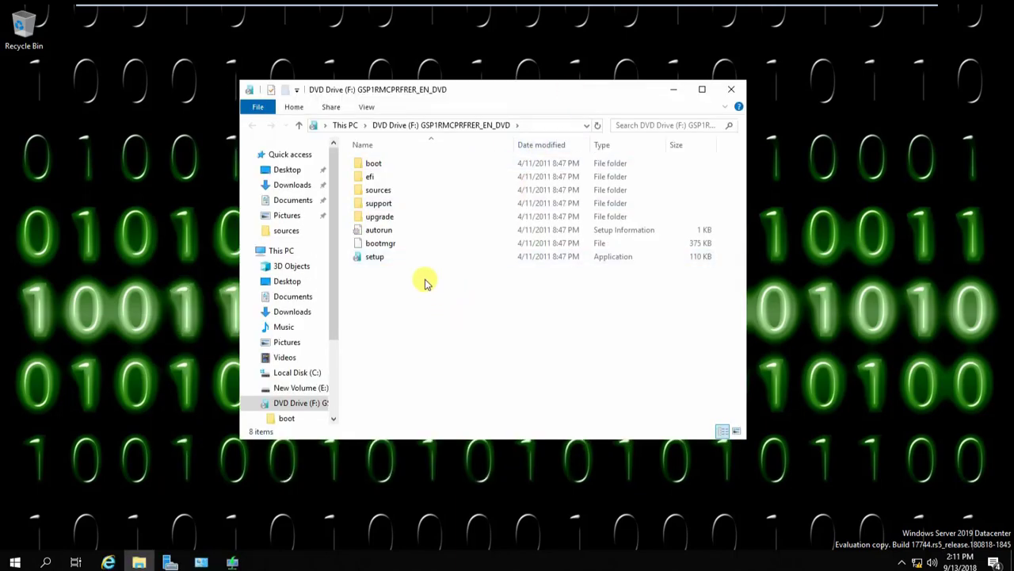
double_click(377, 192)
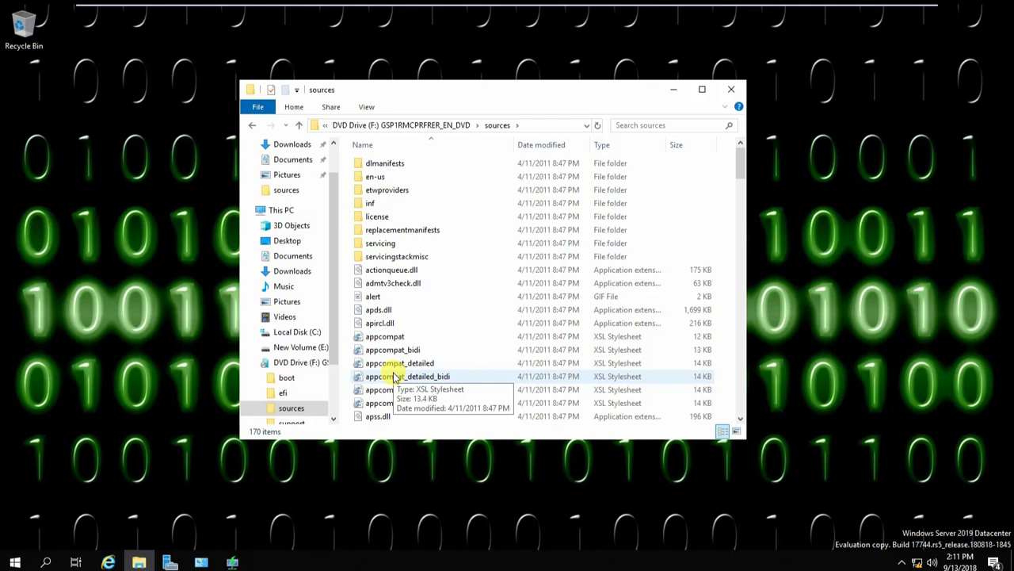
left_click(642, 125)
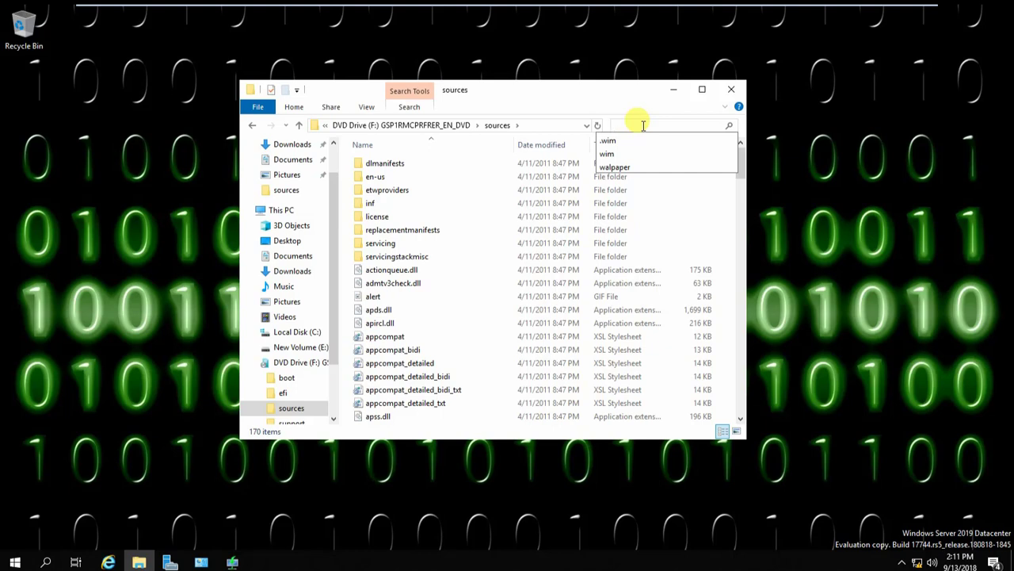
type(".")
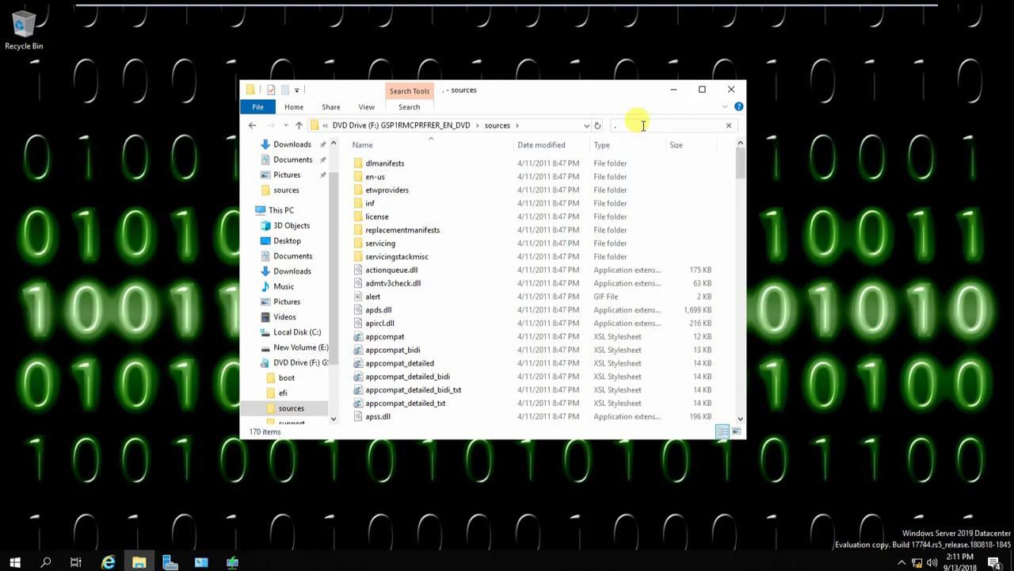
type("wim")
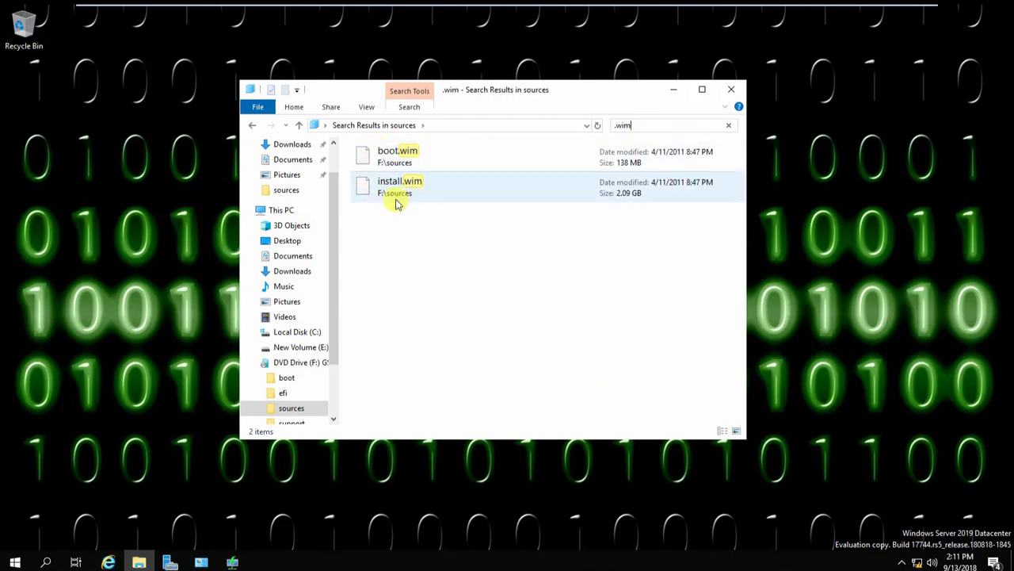
left_click_drag(436, 261, 422, 158)
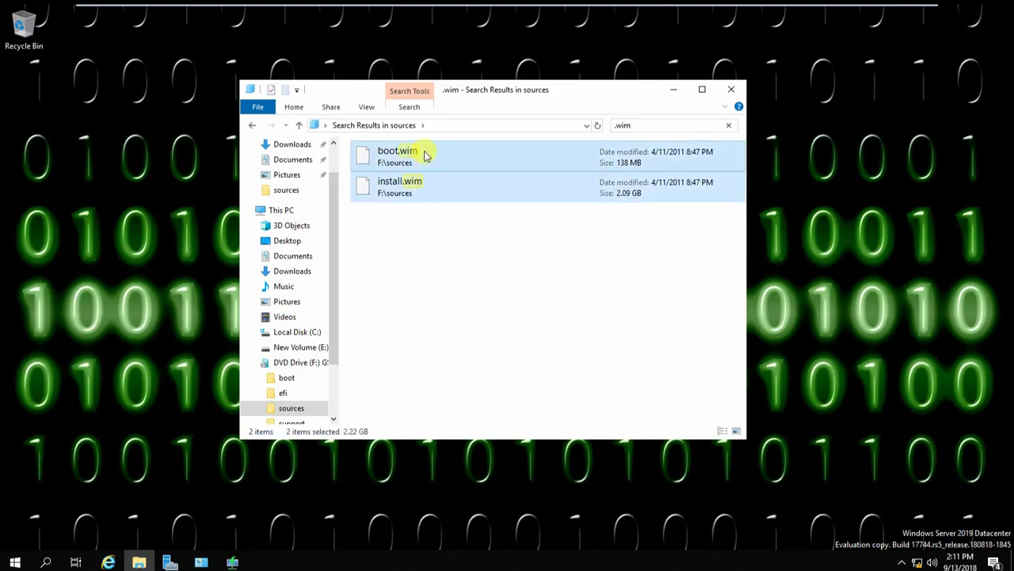
left_click(735, 94)
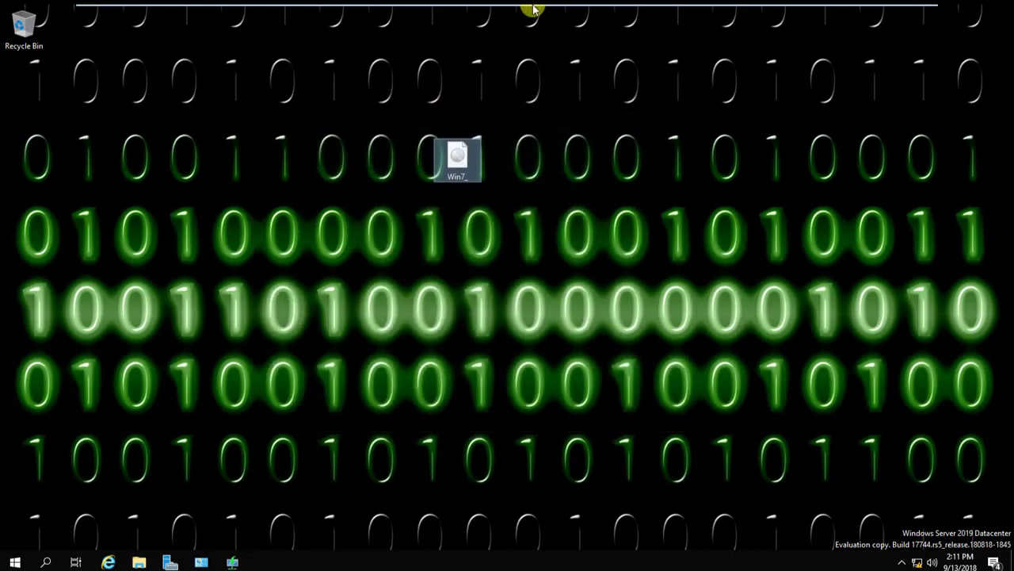
Step: Return to Windows Deployment Services, start adding a boot image to the server and browse for its image file
mouse_move(533, 10)
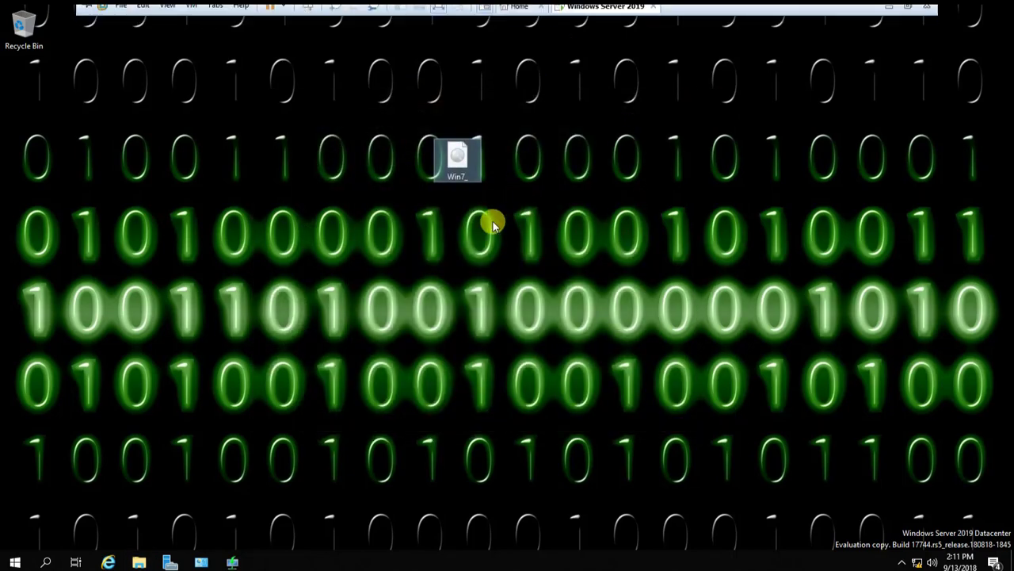
mouse_move(611, 9)
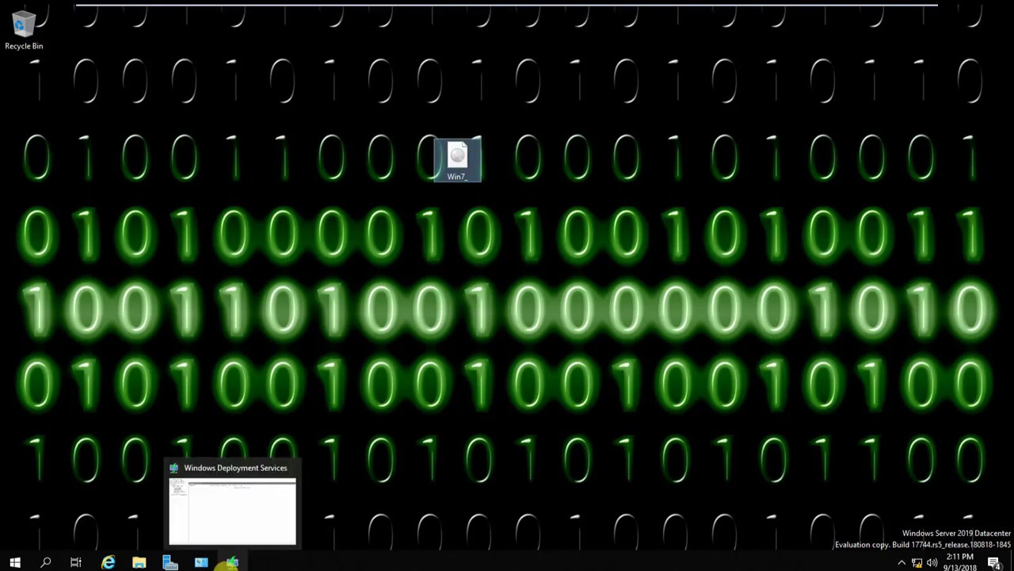
left_click(231, 561)
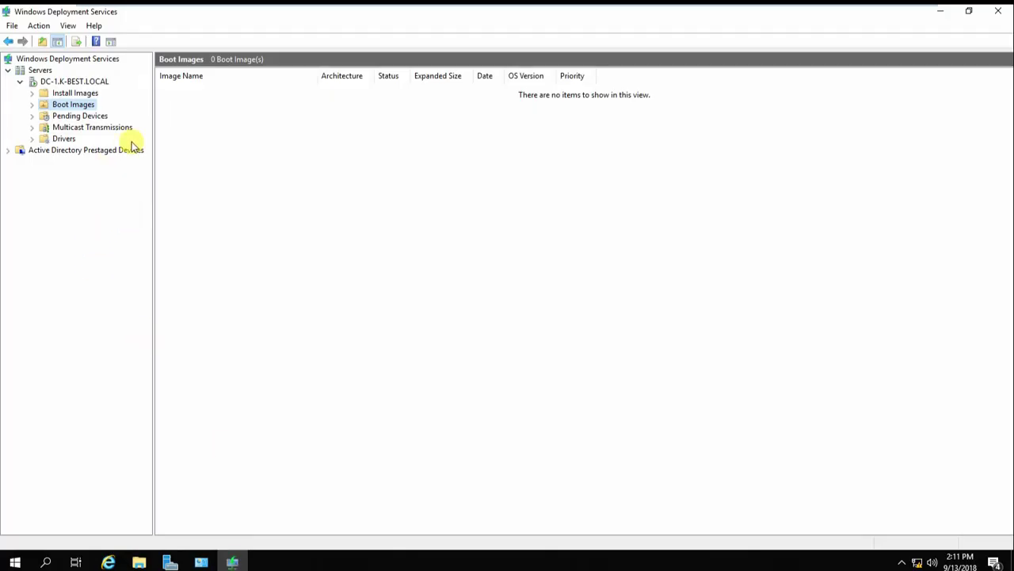
right_click(70, 108)
left_click(103, 113)
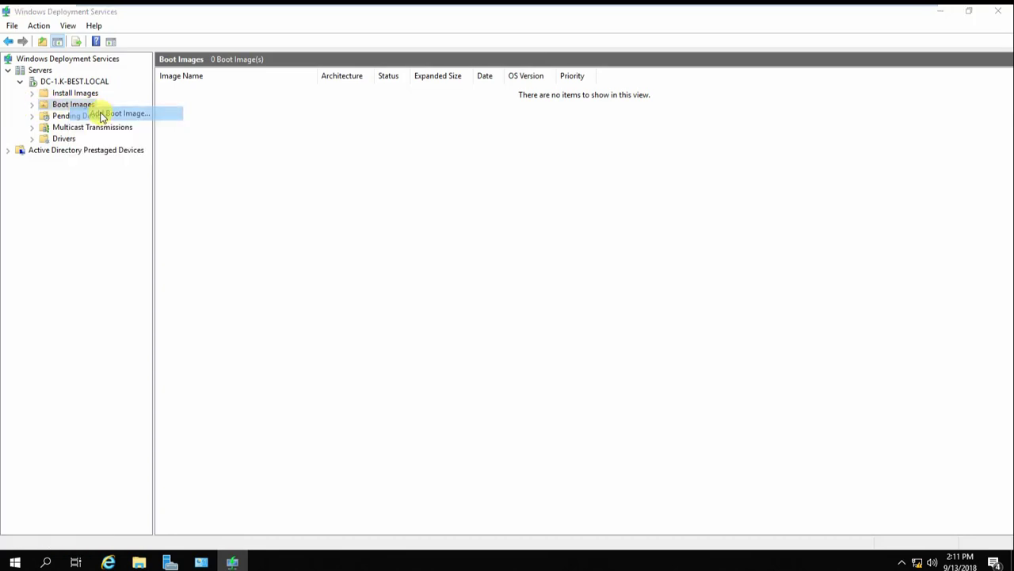
left_click(607, 252)
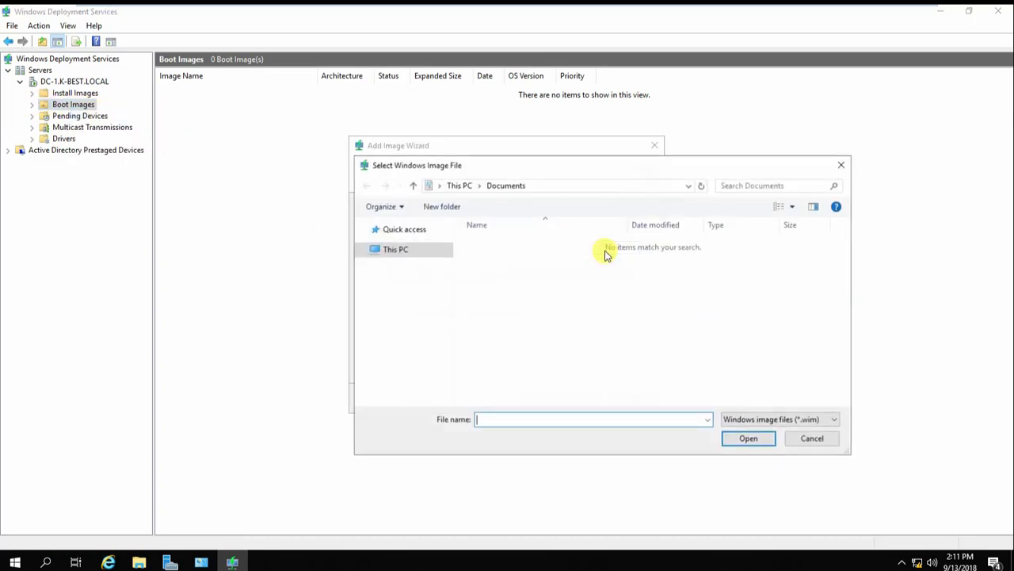
Step: Choose boot.wim from the sources folder on DVD Drive (F:) as the image file and proceed to the image metadata
left_click_drag(450, 318, 444, 371)
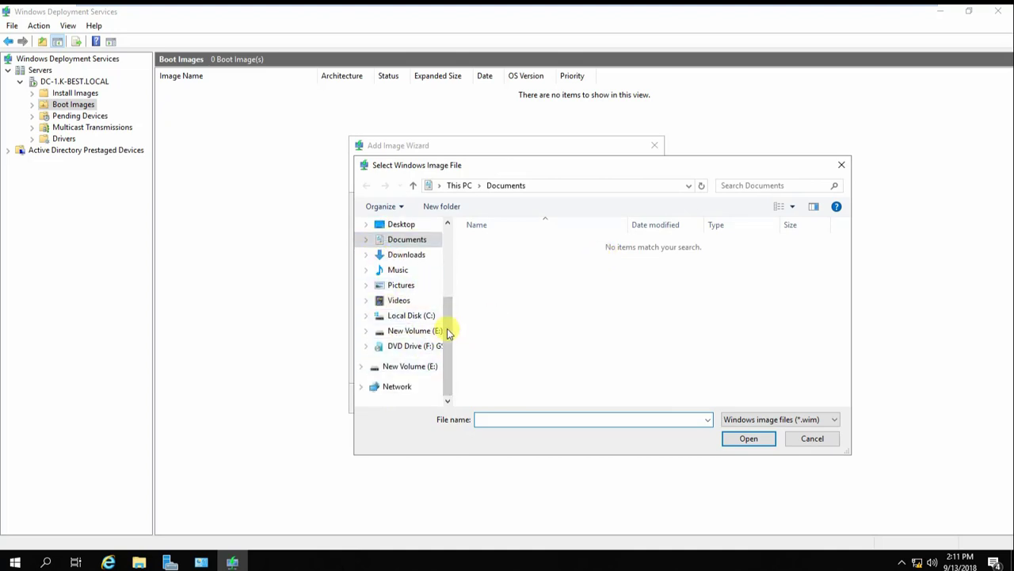
left_click_drag(446, 331, 448, 249)
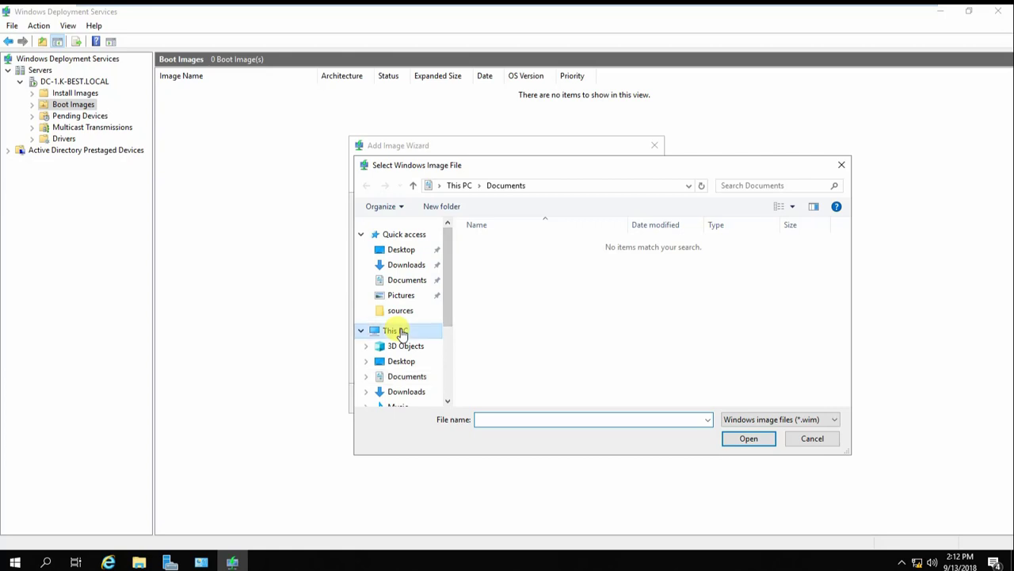
left_click(396, 330)
left_click_drag(844, 315, 842, 369)
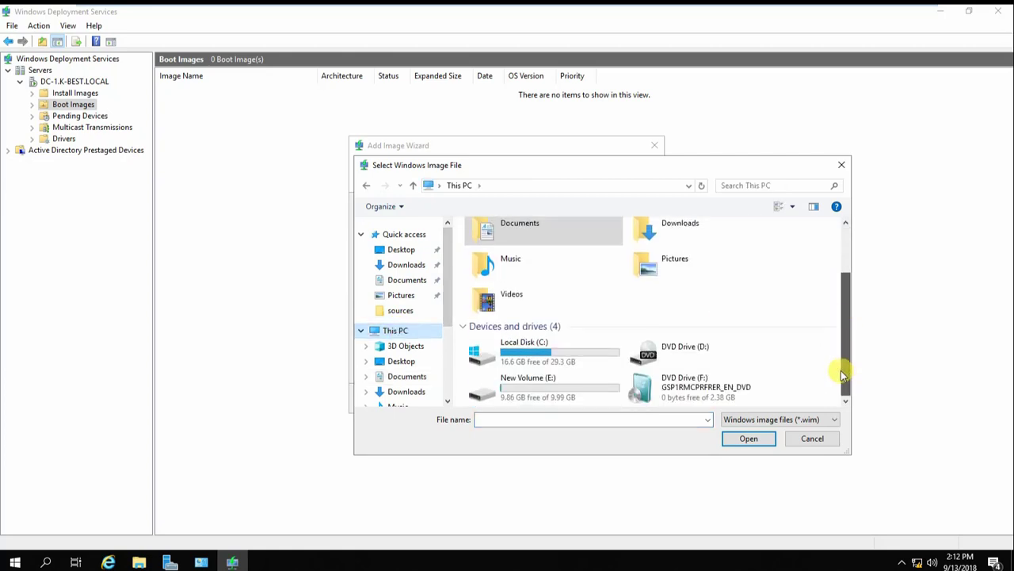
double_click(691, 395)
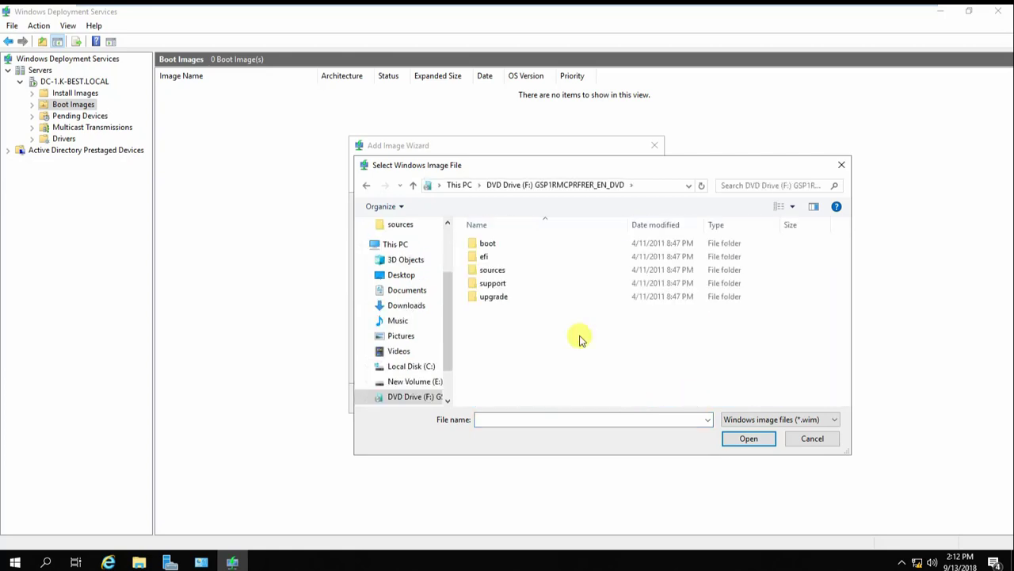
left_click(510, 273)
double_click(510, 273)
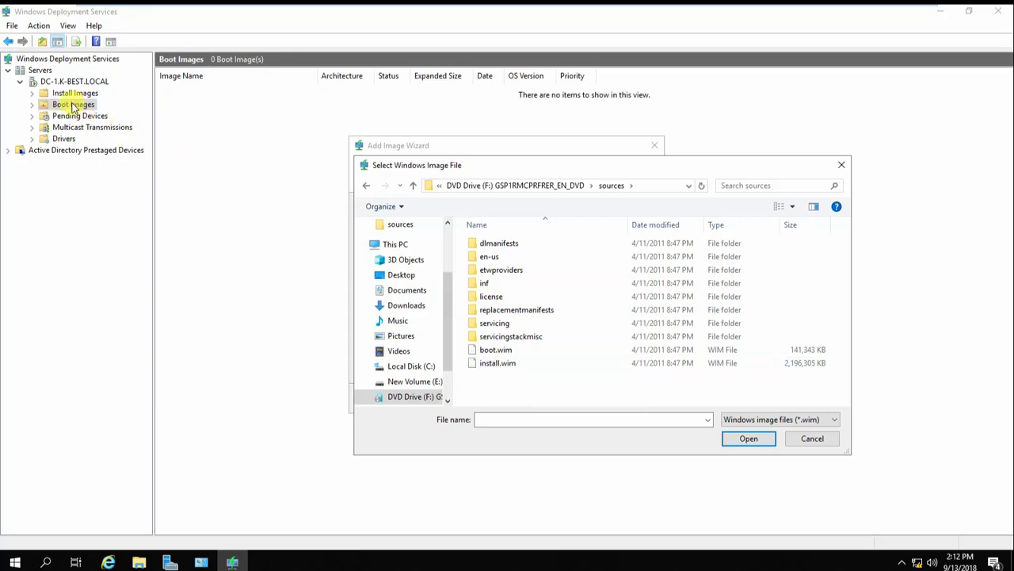
left_click(496, 351)
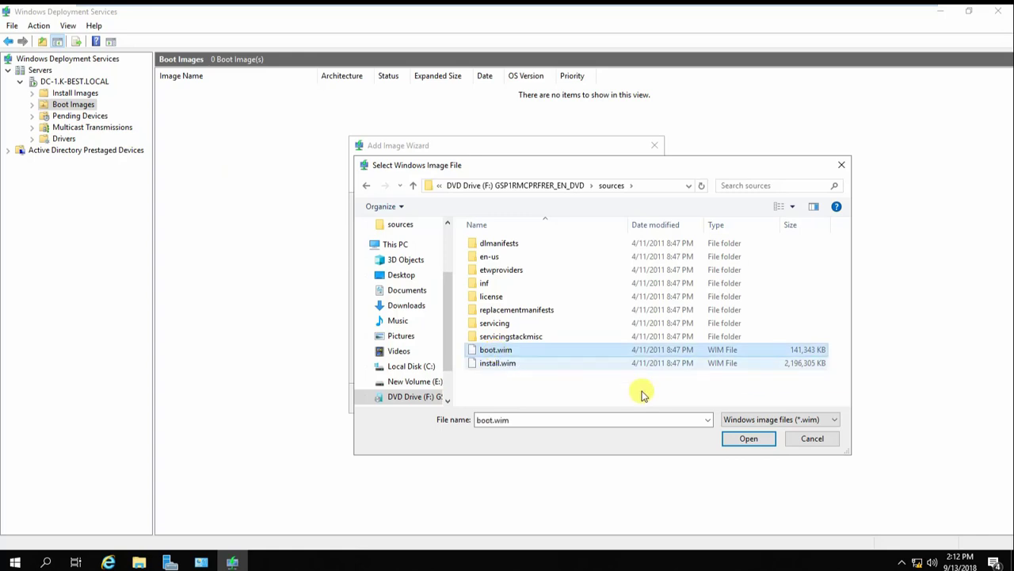
left_click(748, 441)
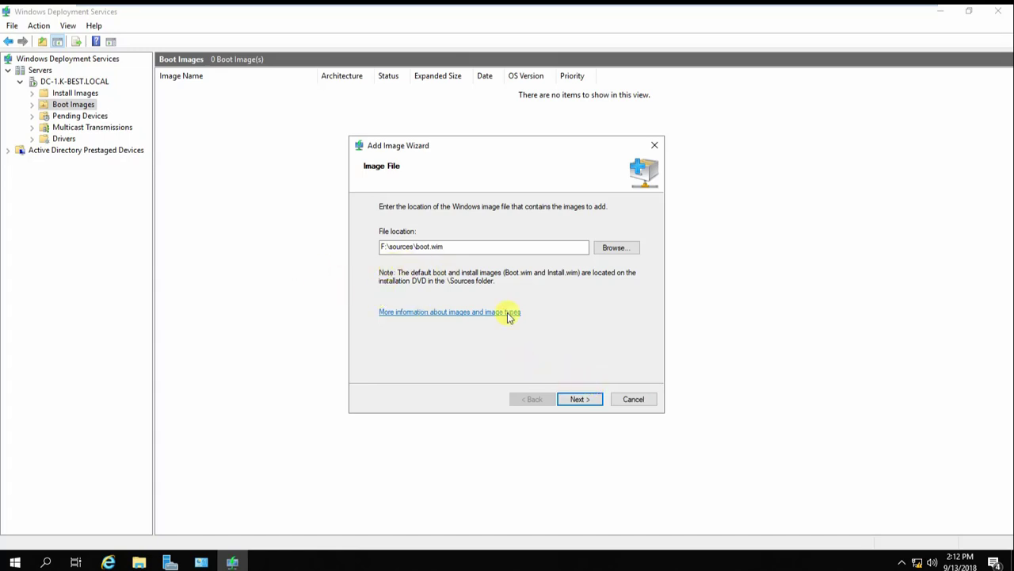
left_click(579, 400)
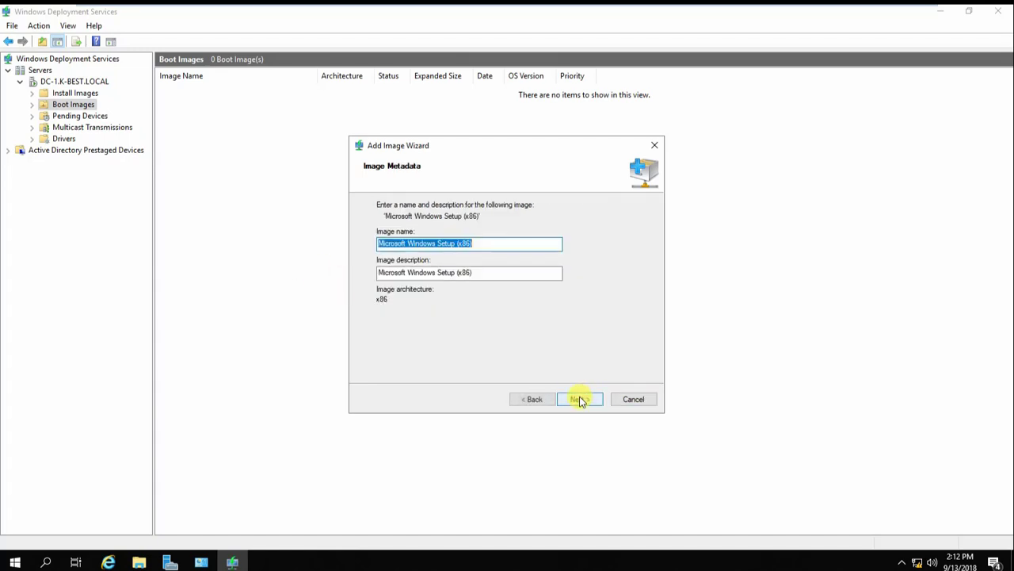
Step: Name the boot image "Microsoft Windows 7 Setup (x86)" and continue to the wizard's summary
left_click(436, 244)
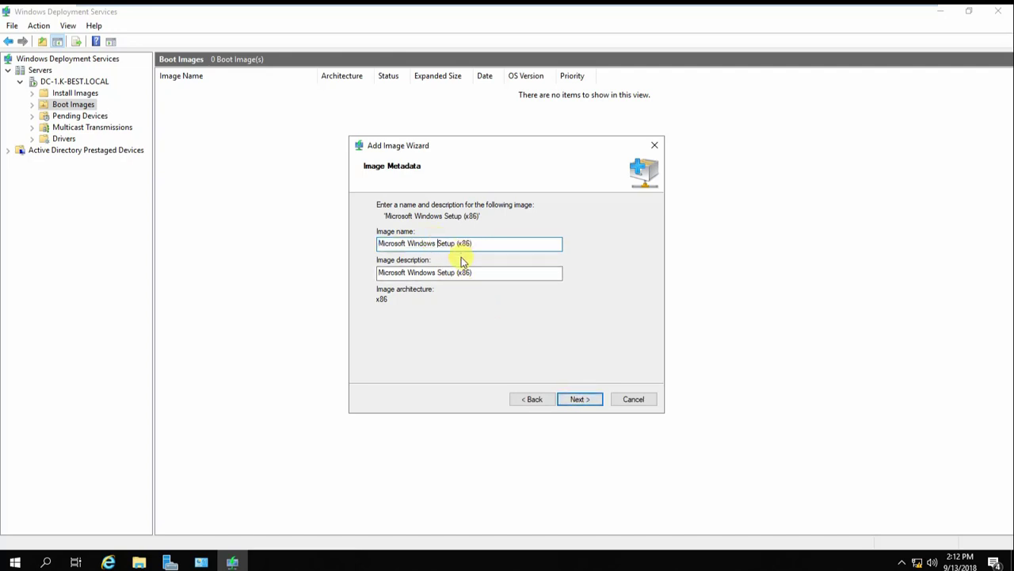
type("7")
left_click(436, 272)
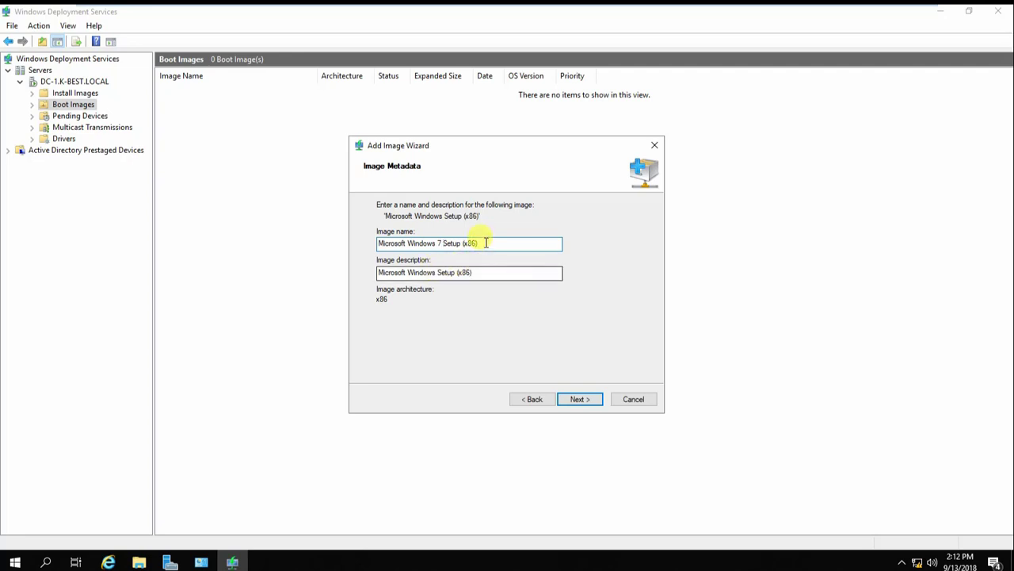
left_click(579, 400)
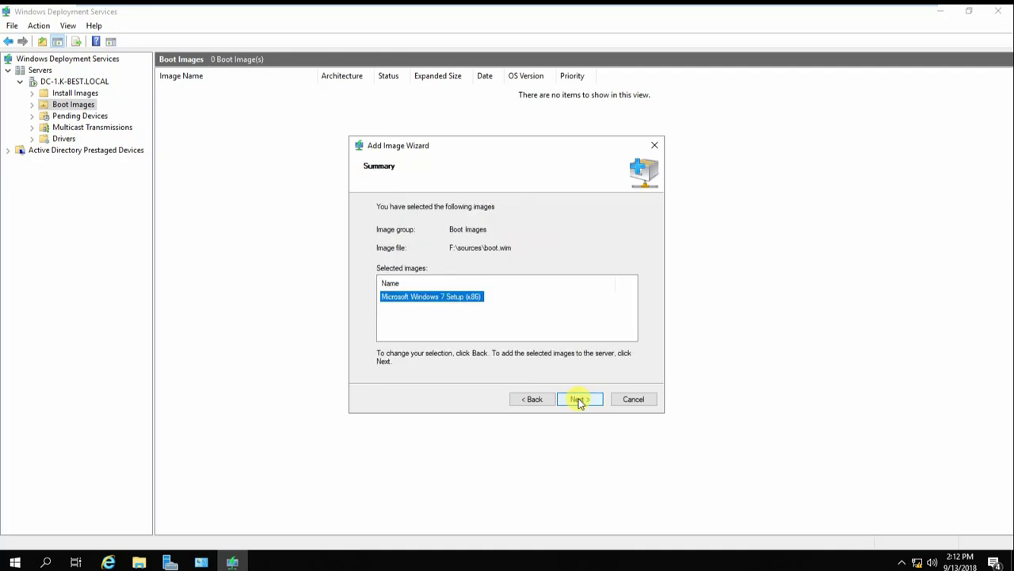
Step: Add the boot image to the server, finish the wizard and widen the Image Name column of the Boot Images list
left_click(579, 400)
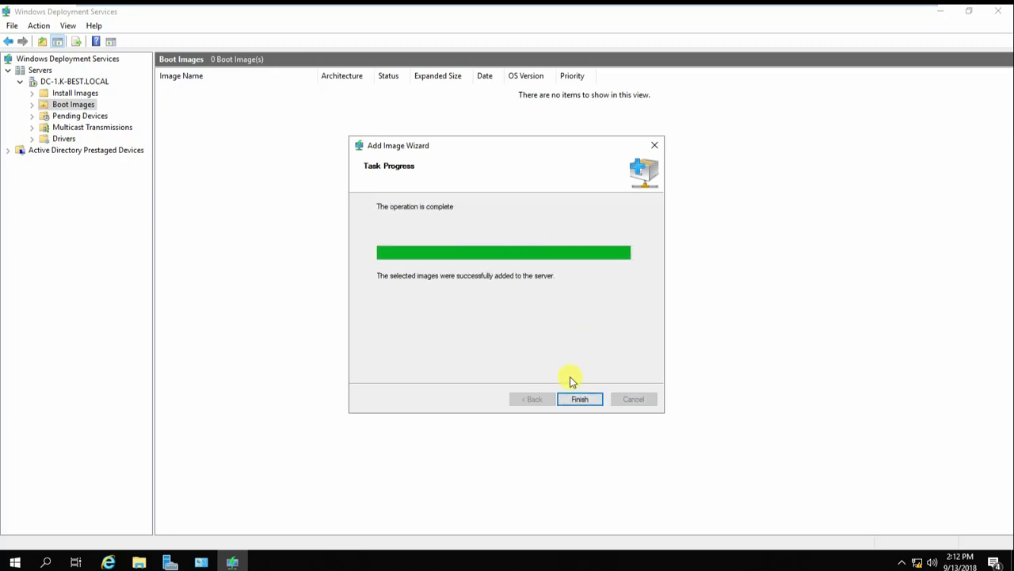
left_click(576, 399)
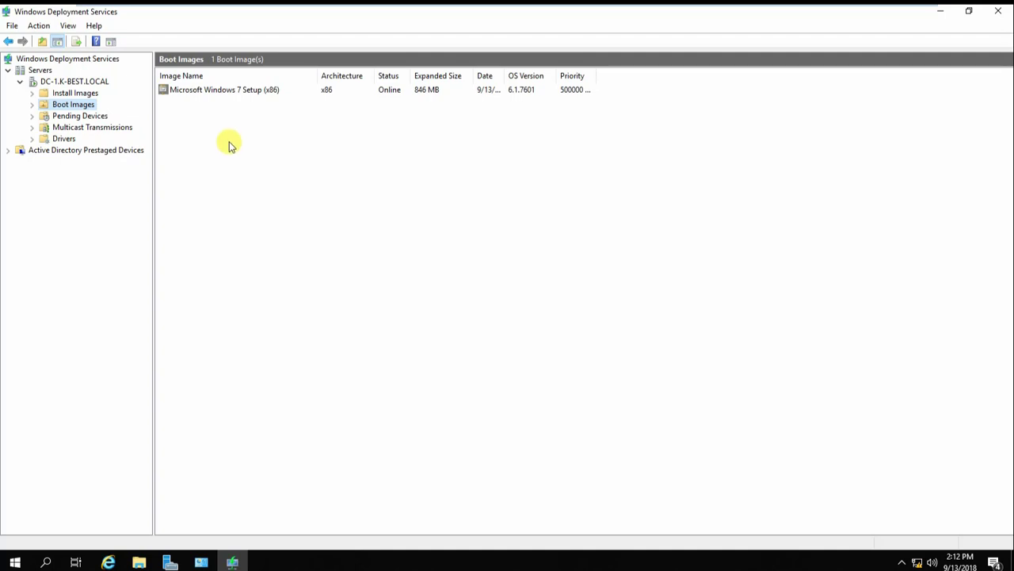
left_click(251, 92)
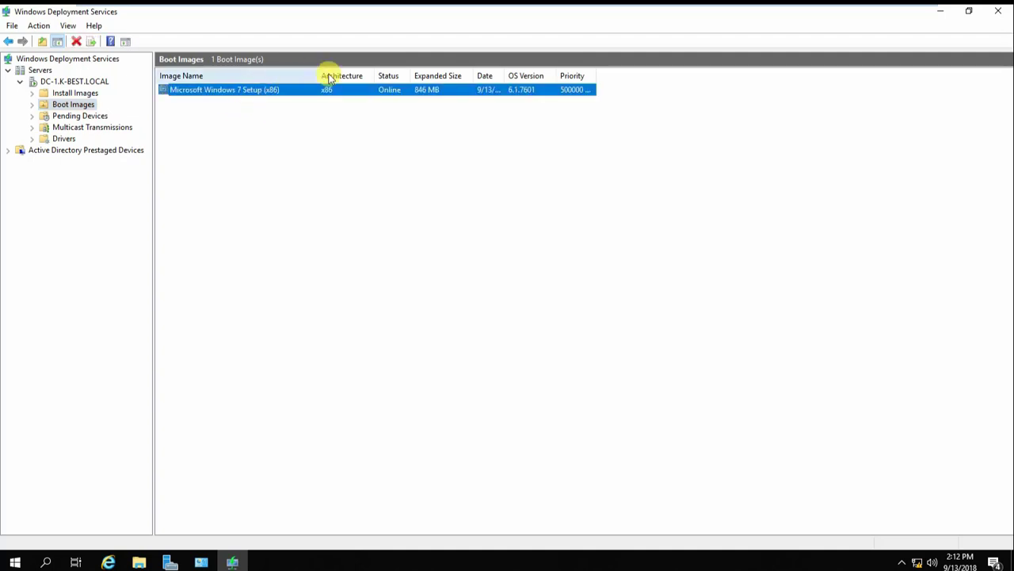
left_click_drag(320, 71, 383, 72)
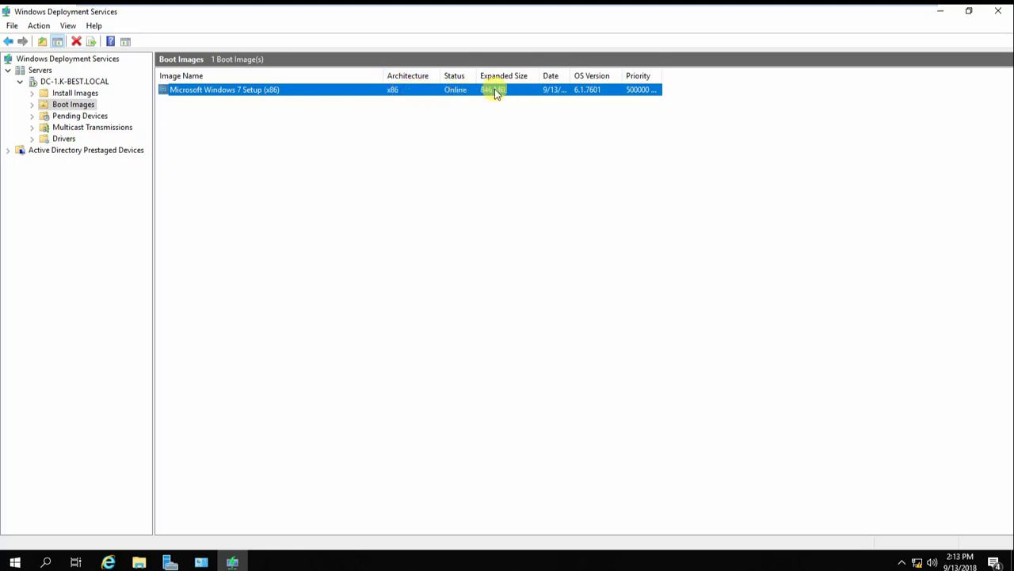
Step: Create an image group named "windows 7 group" under Install Images
left_click(73, 94)
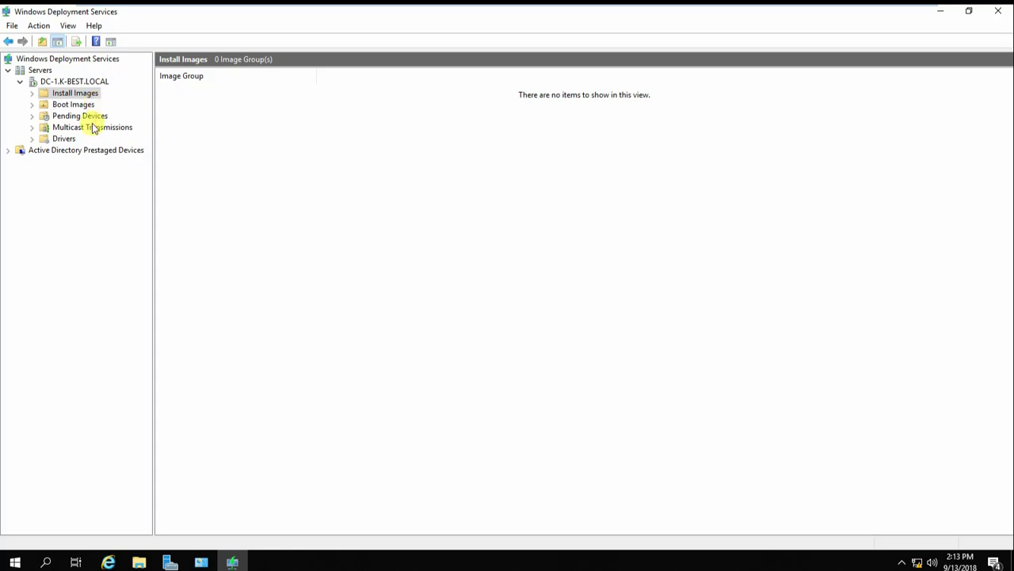
right_click(83, 95)
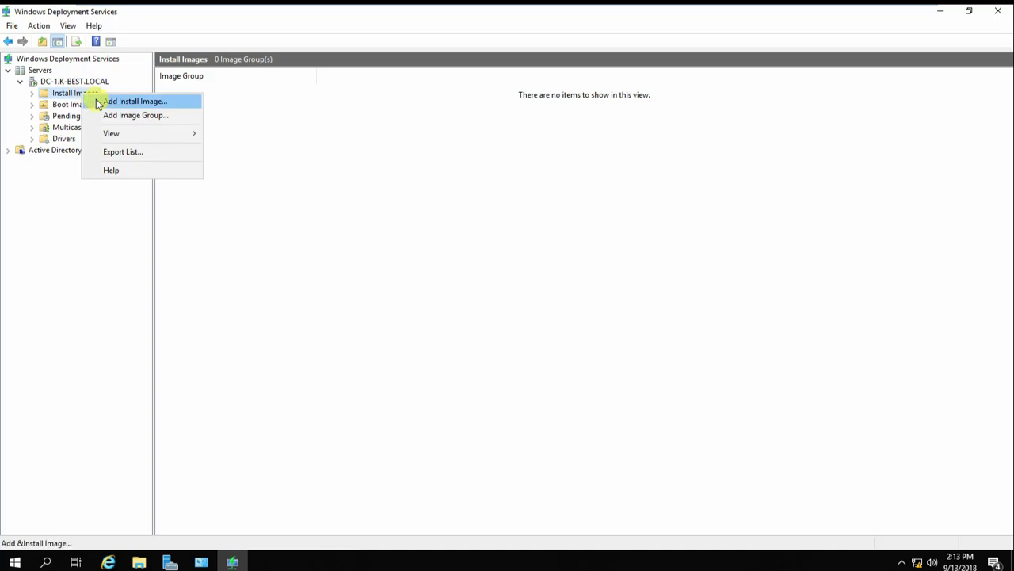
left_click(115, 116)
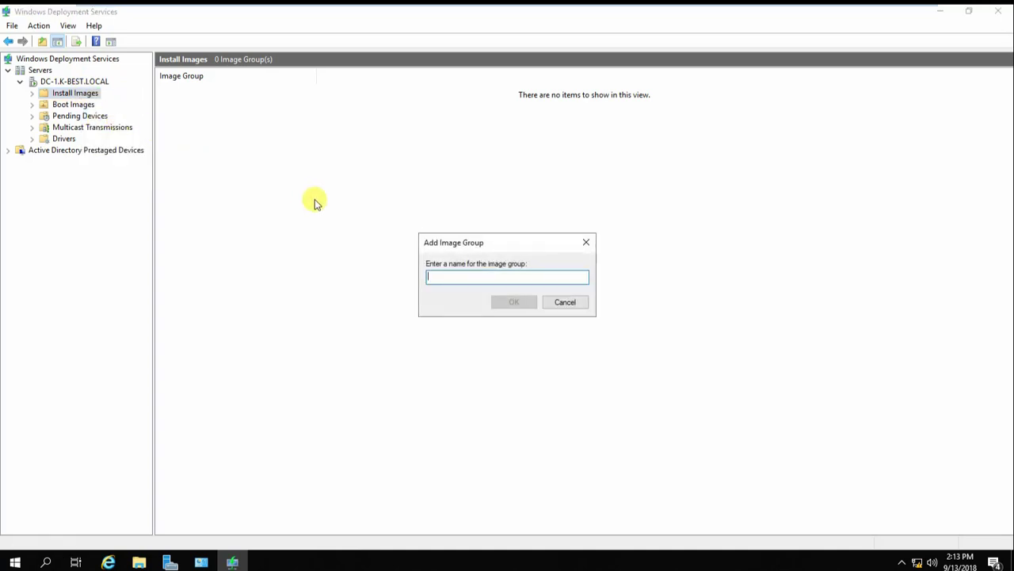
type("win")
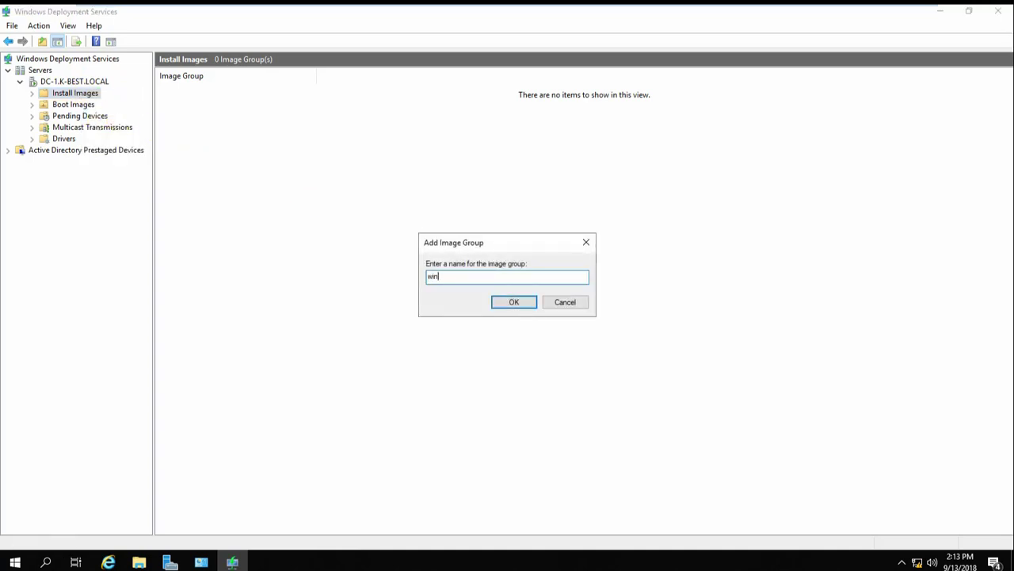
type("dows 7 group")
left_click(519, 301)
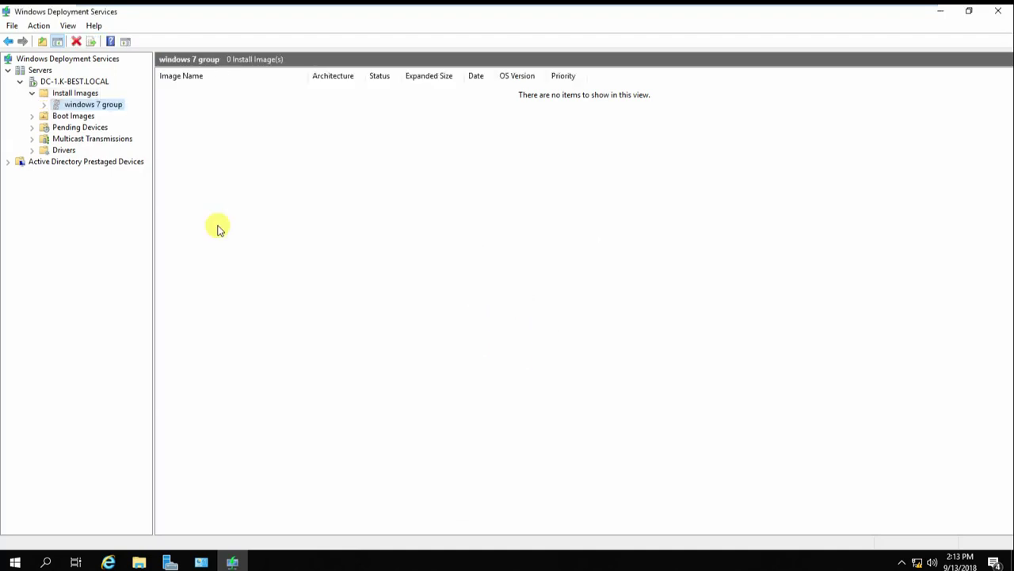
Step: Create a second image group named "windows 8" under Install Images
right_click(79, 94)
left_click(89, 120)
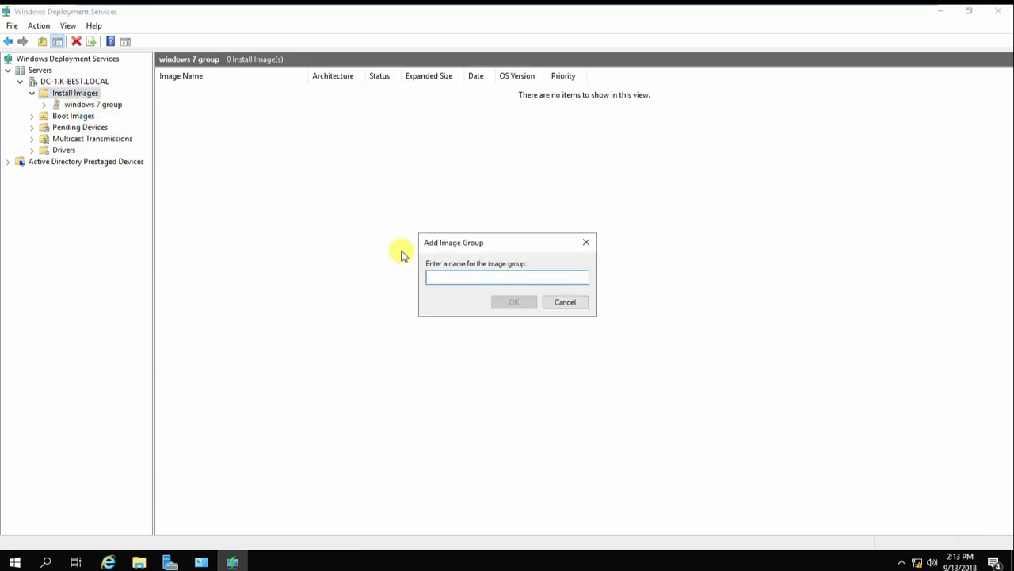
type("w")
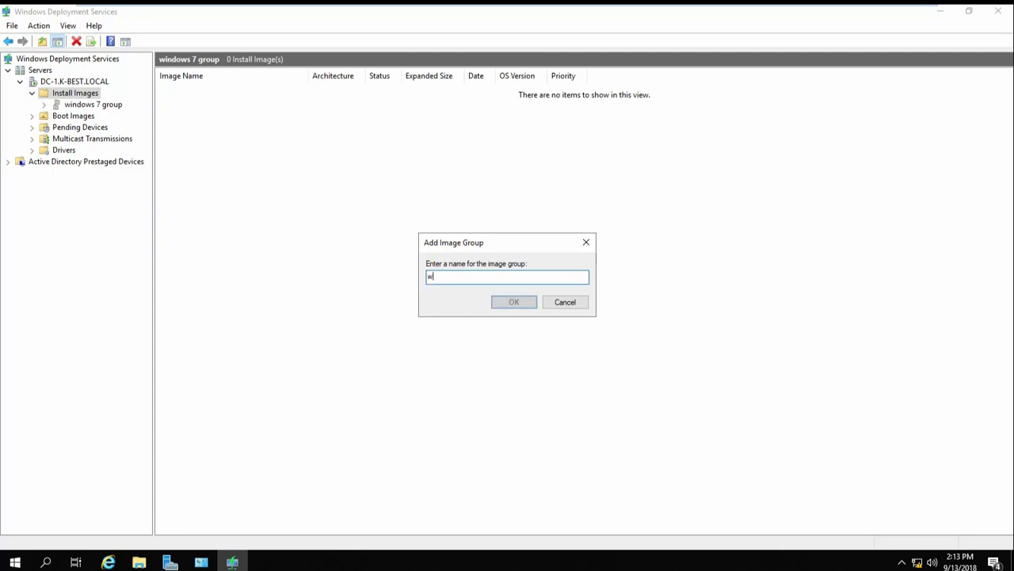
type("indo")
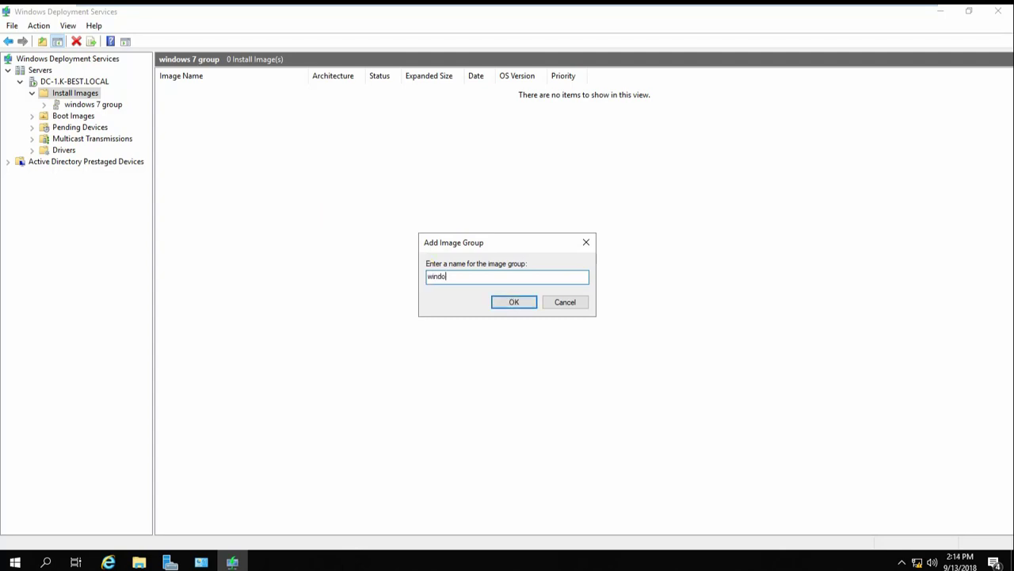
type("ws 8")
left_click(519, 302)
Step: Start adding an install image to the server and select the existing "windows 7 group" as its image group
left_click(81, 93)
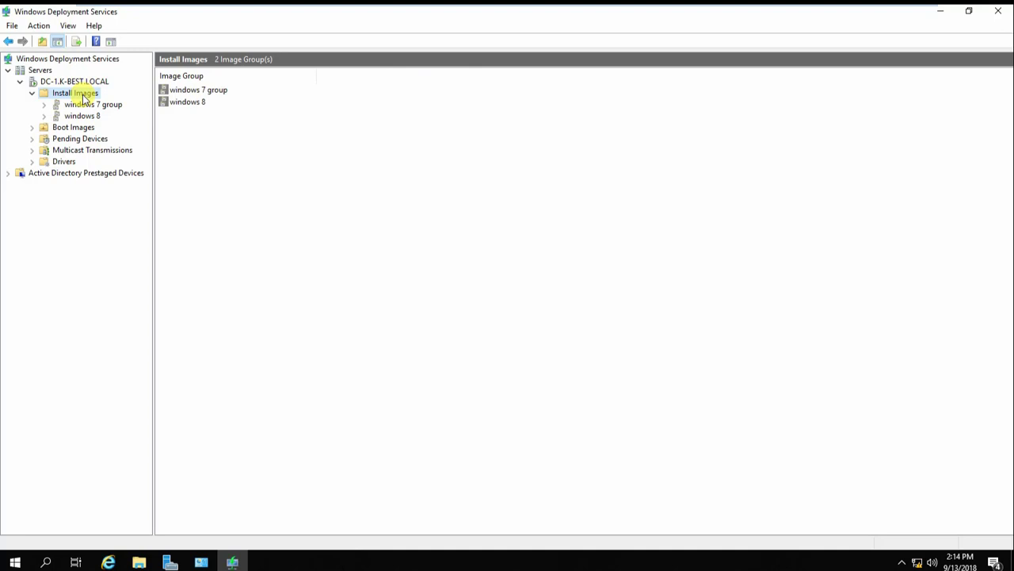
right_click(82, 97)
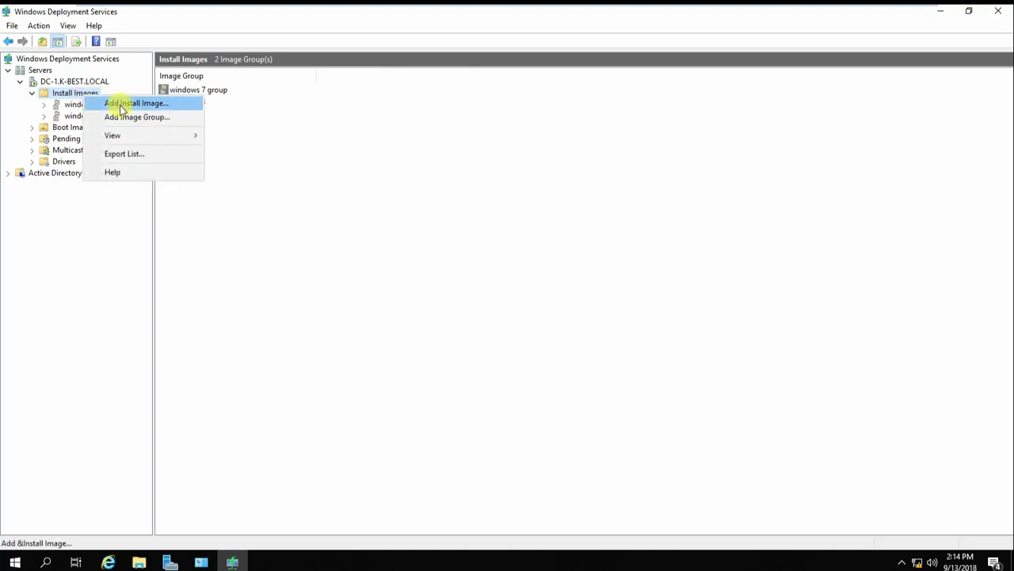
left_click(123, 108)
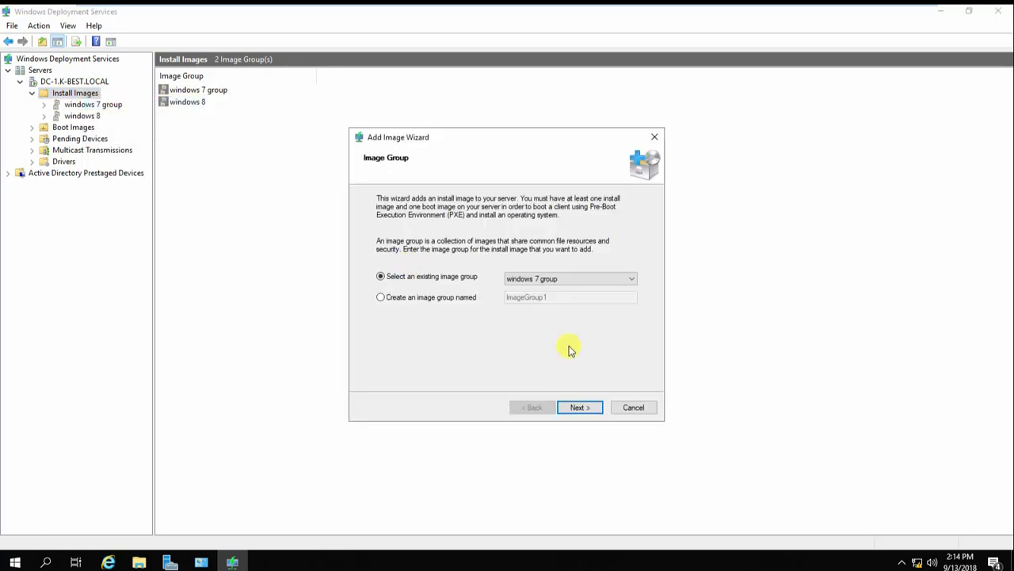
left_click(594, 283)
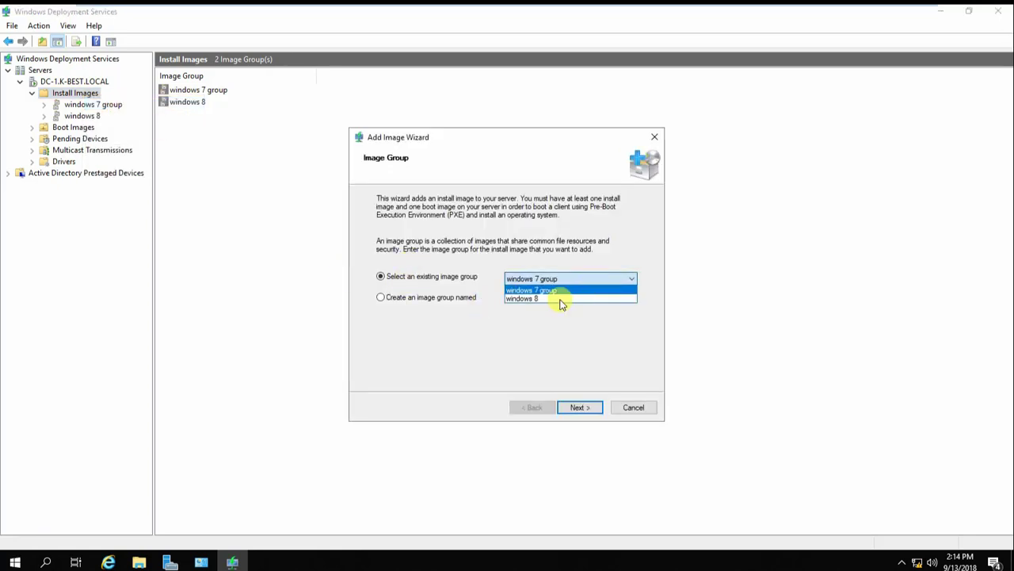
left_click(536, 291)
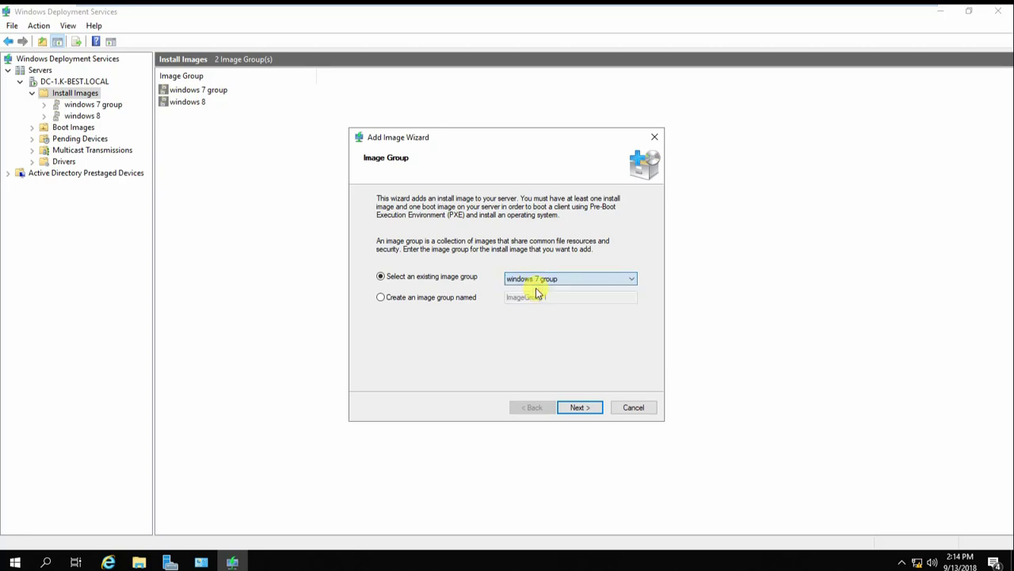
left_click(586, 409)
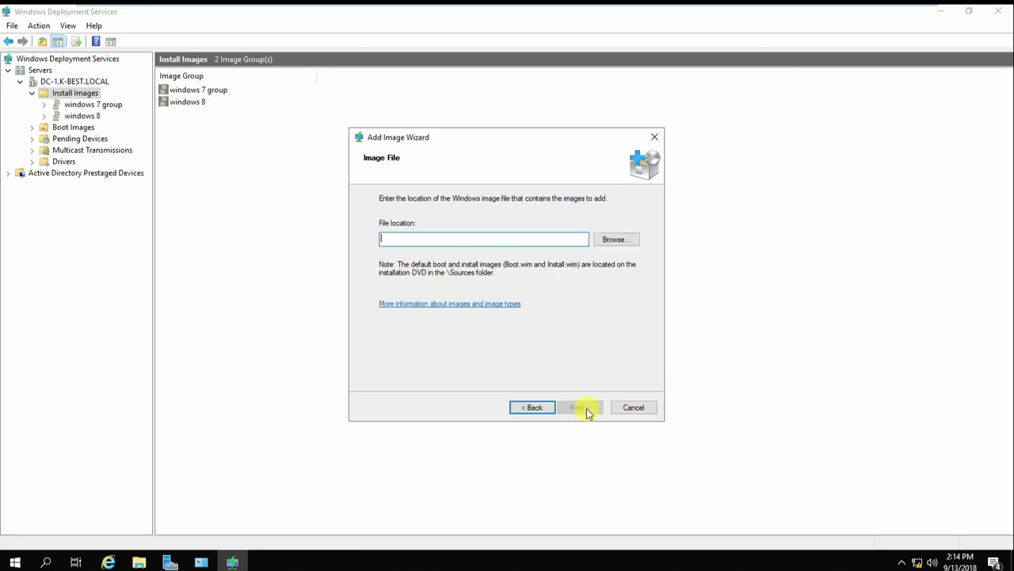
Step: Choose install.wim from the sources folder on DVD Drive (F:) as the image file and proceed to the available images
left_click(618, 240)
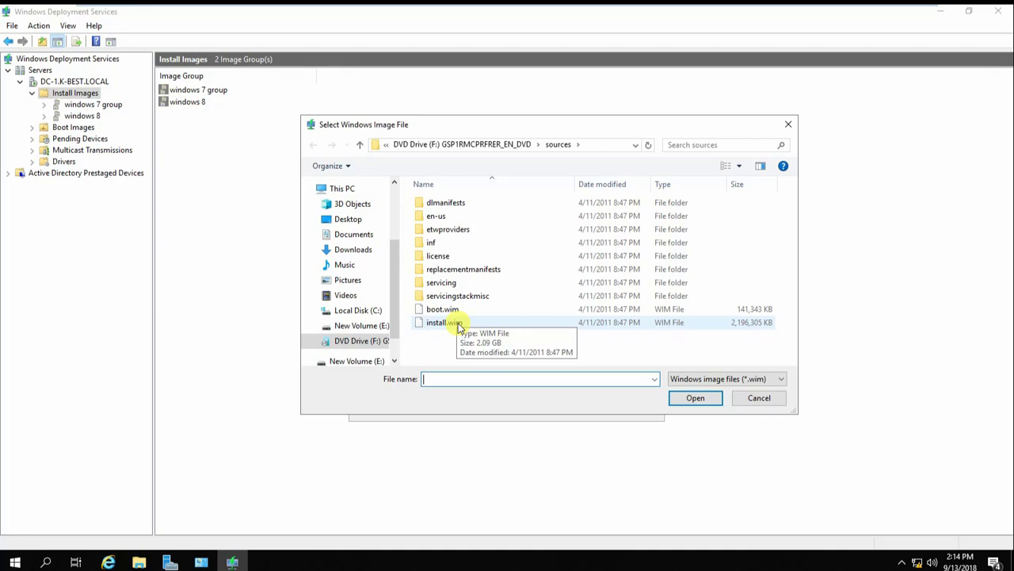
left_click(453, 323)
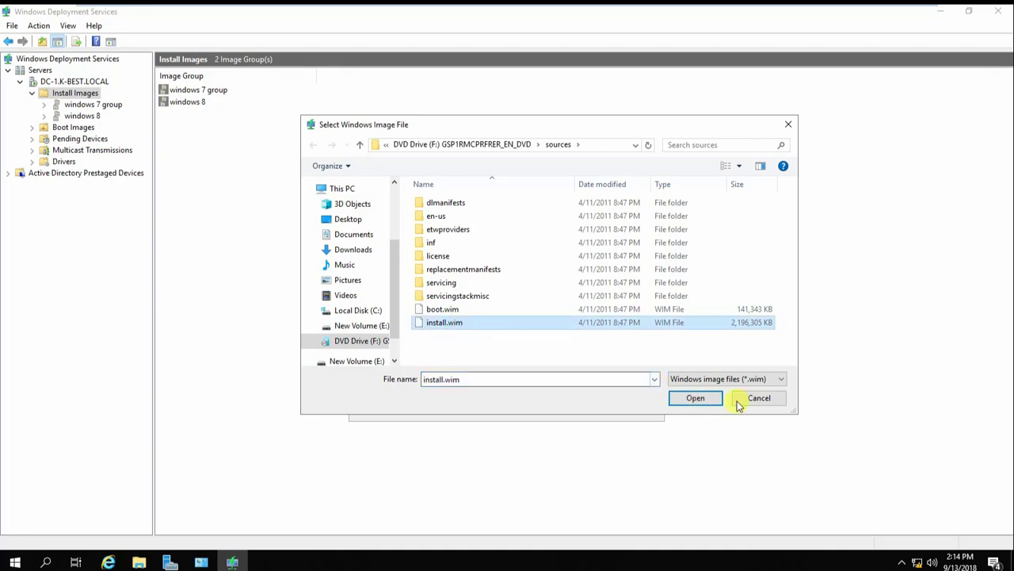
left_click(696, 398)
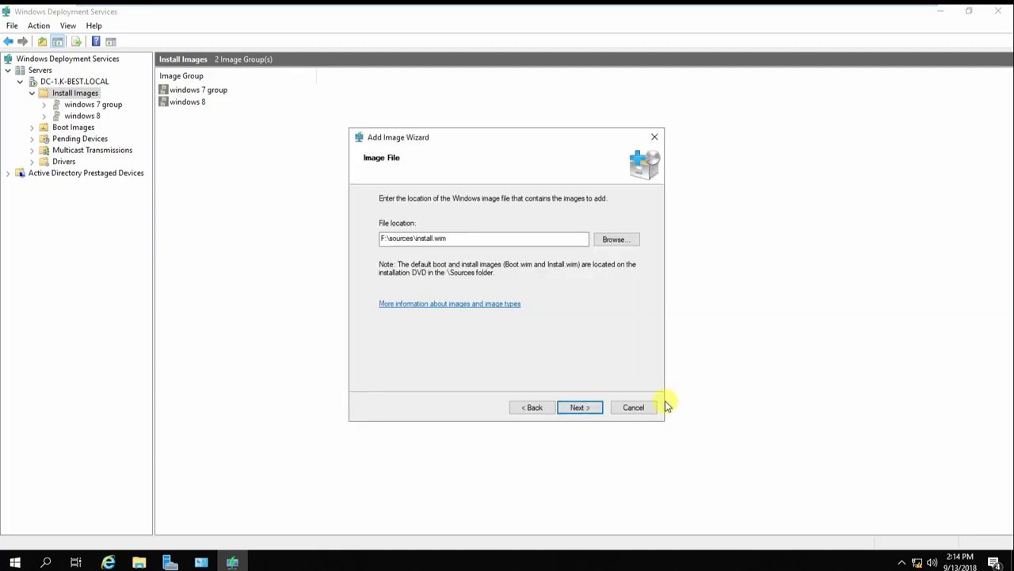
left_click(586, 407)
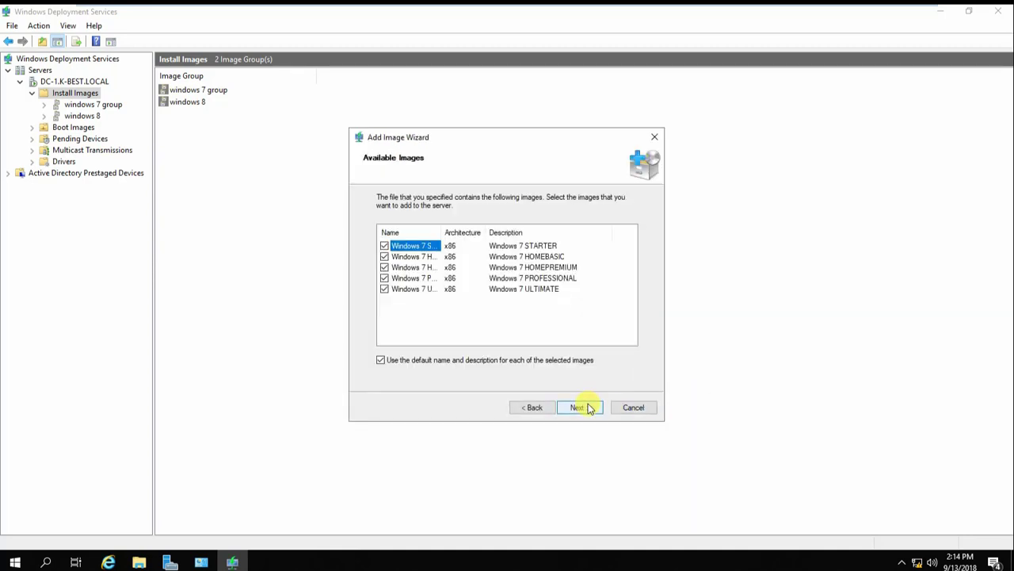
Step: Exclude Windows 7 STARTER, HOMEBASIC and HOMEPREMIUM, and add the PROFESSIONAL and ULTIMATE images to the server
left_click_drag(443, 229, 510, 228)
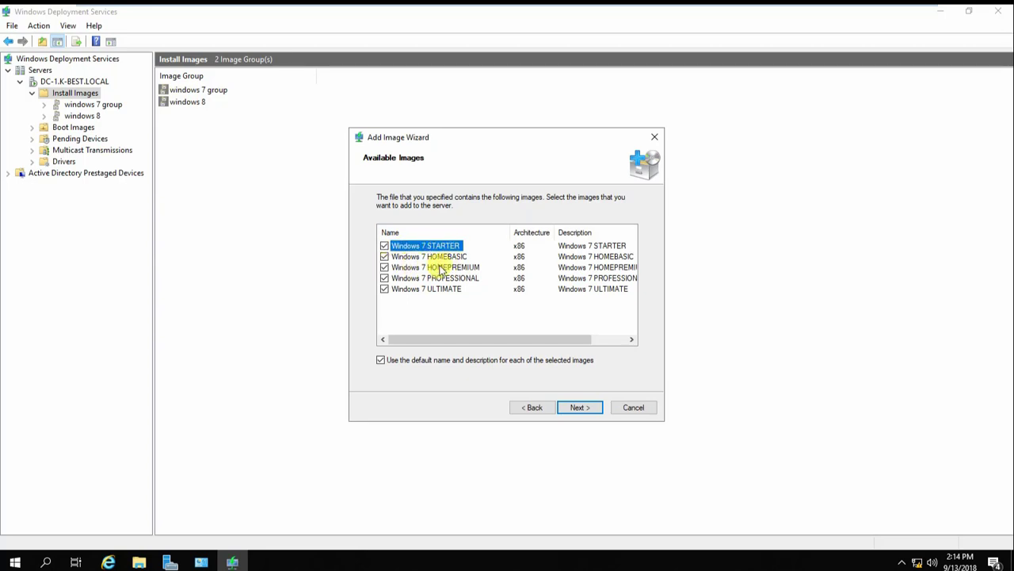
left_click(385, 246)
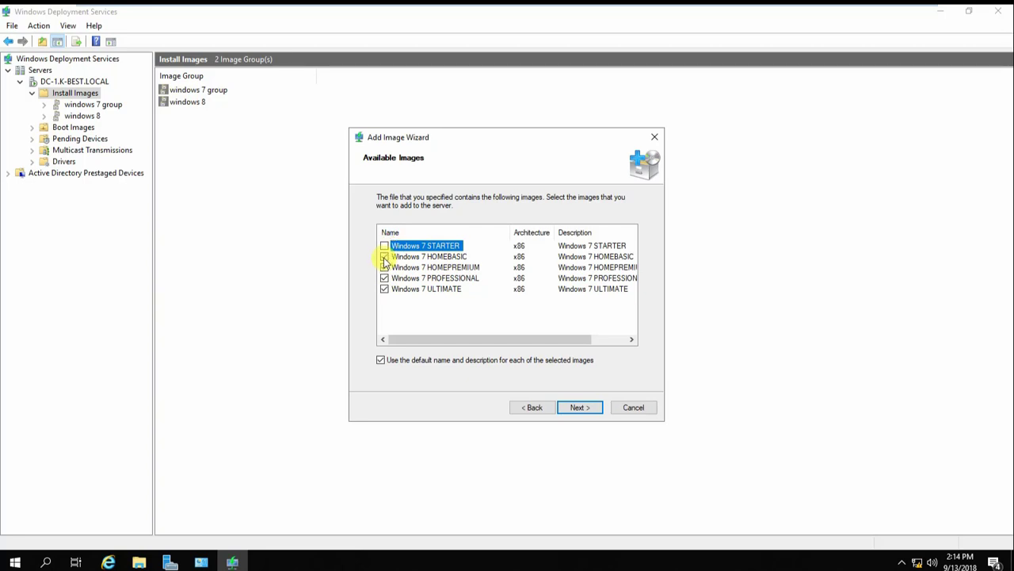
left_click(385, 257)
left_click(385, 268)
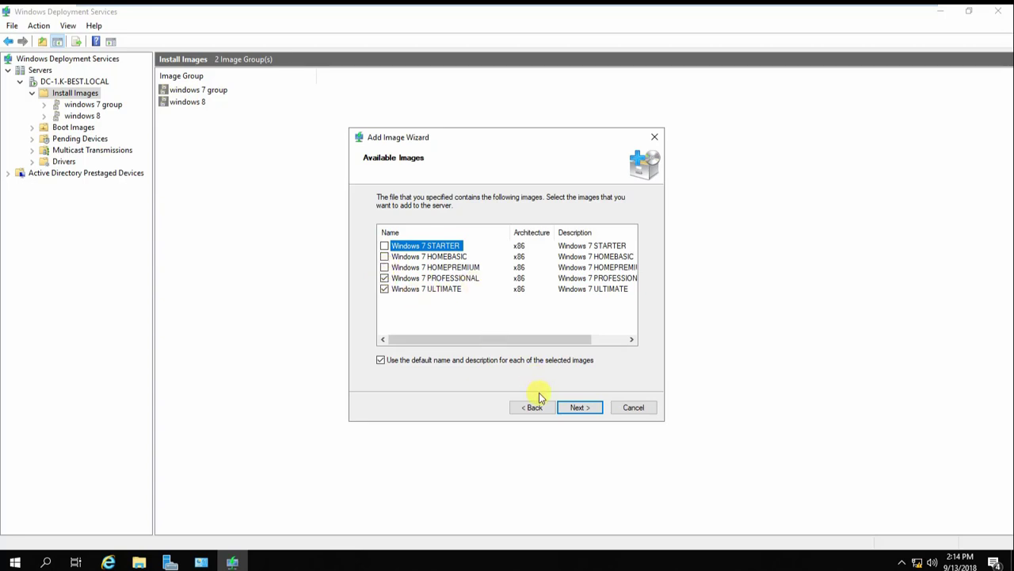
left_click(590, 410)
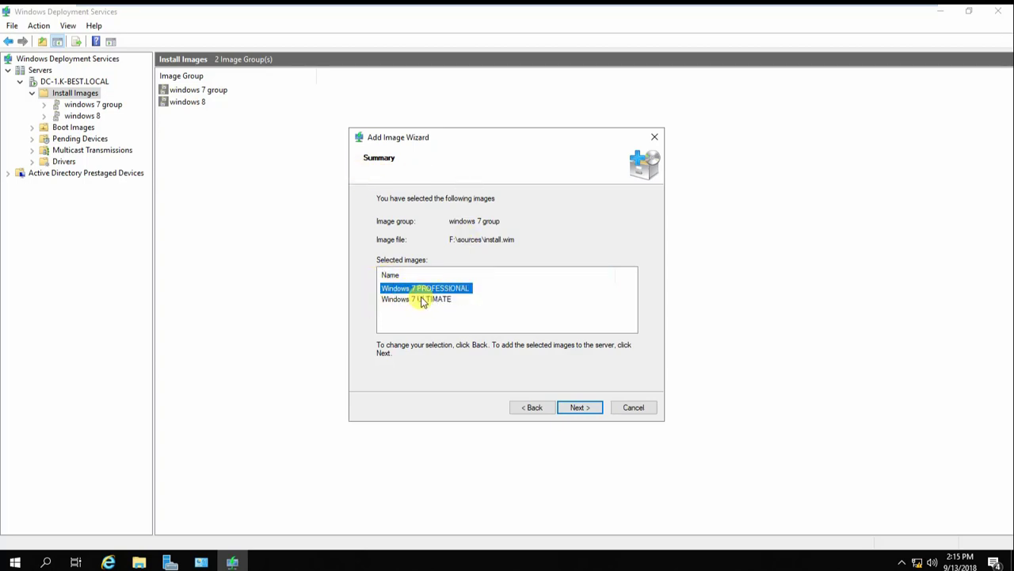
left_click(584, 407)
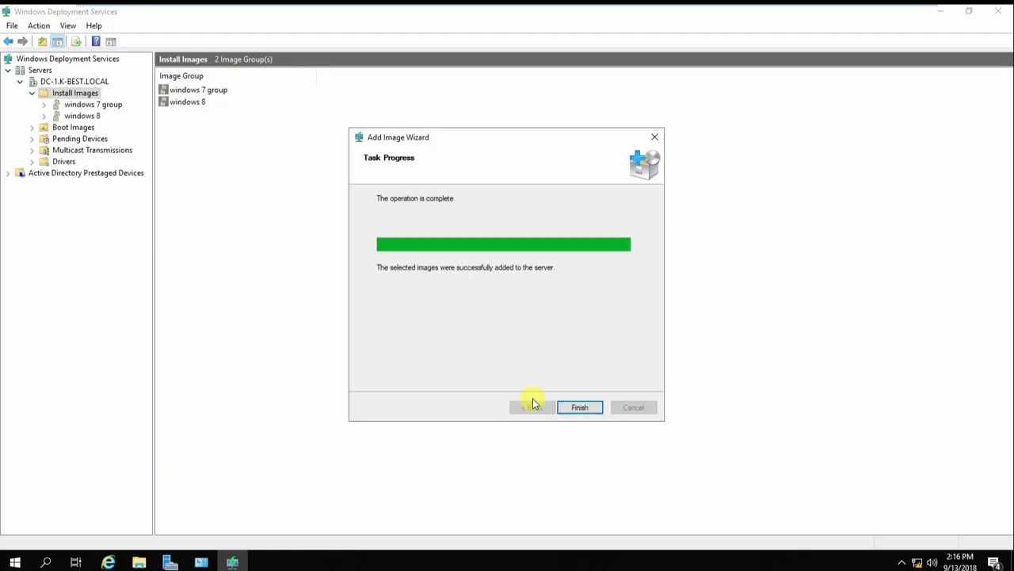
left_click(580, 405)
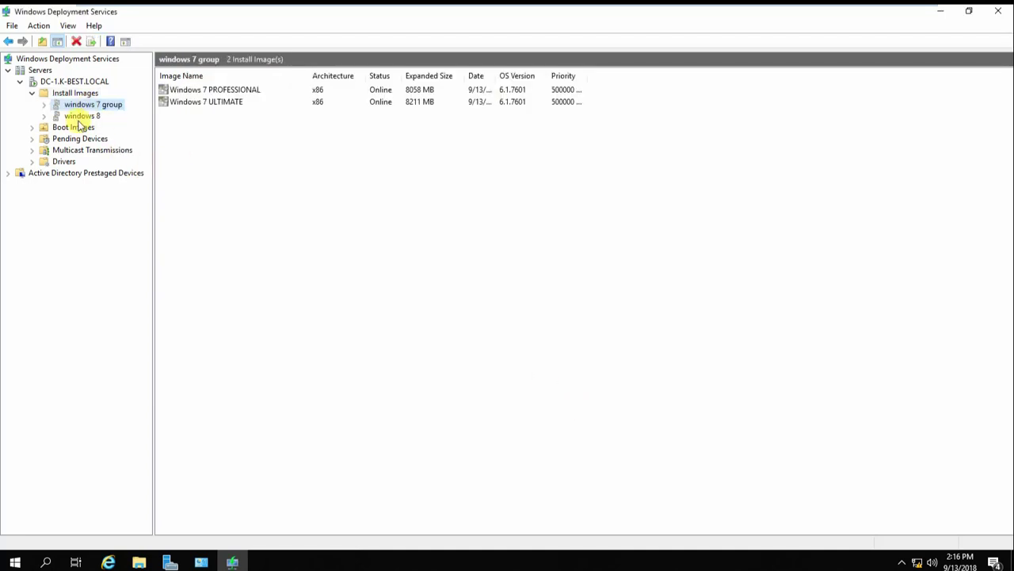
Step: Review the Boot Images list and the contents of the "windows 7 group" and "windows 8" install image groups
left_click(32, 93)
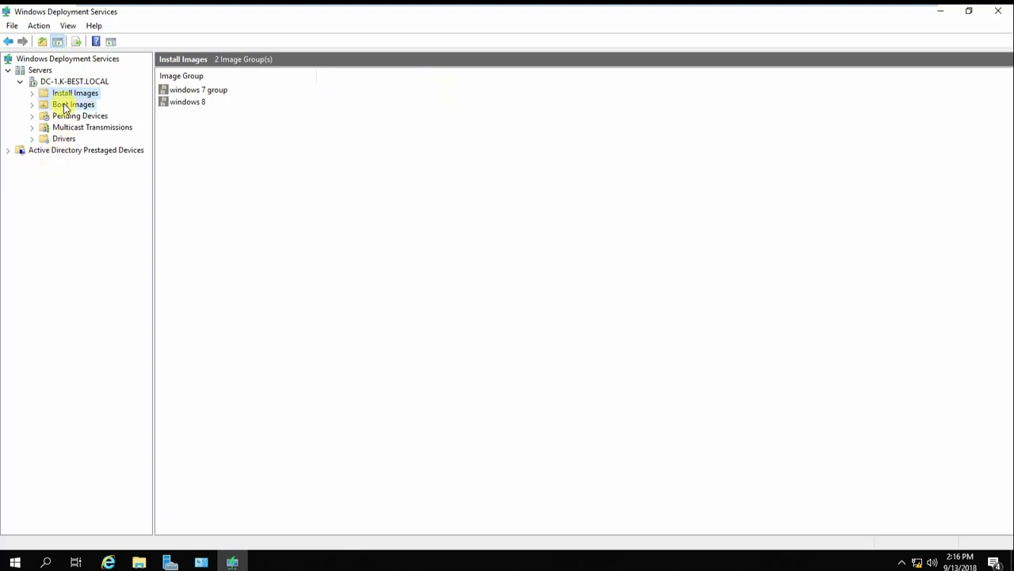
left_click(61, 104)
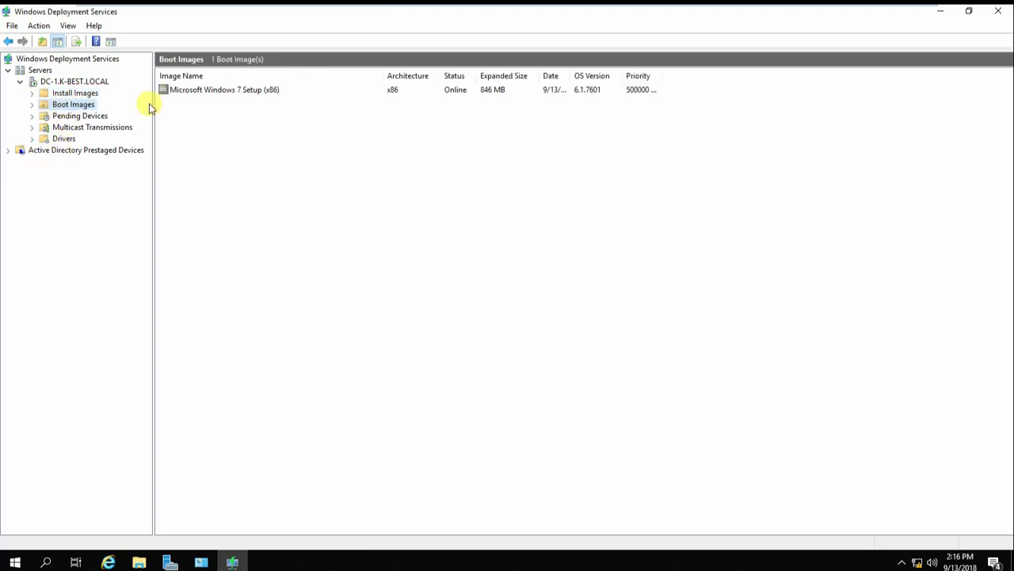
left_click(81, 93)
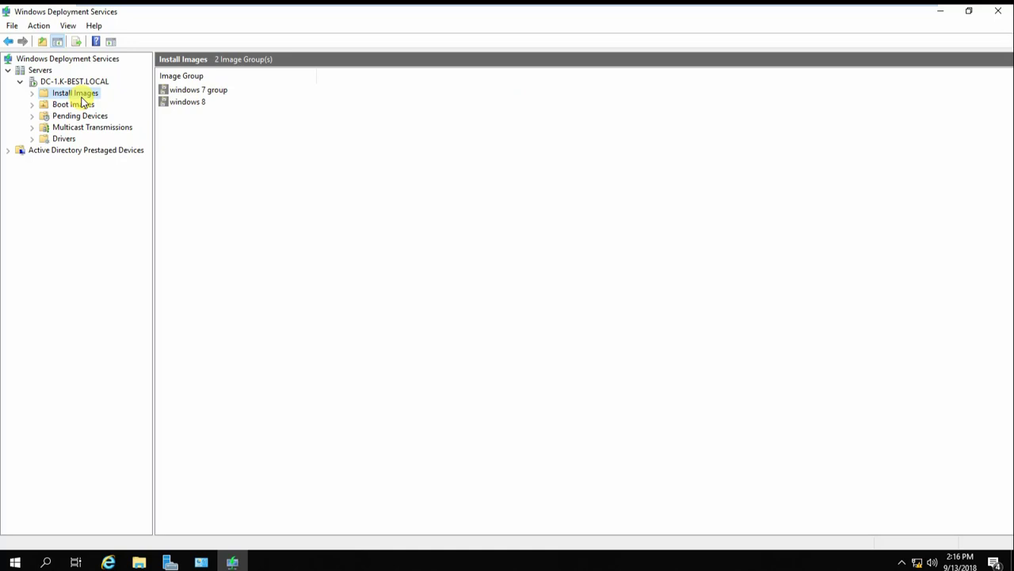
double_click(184, 91)
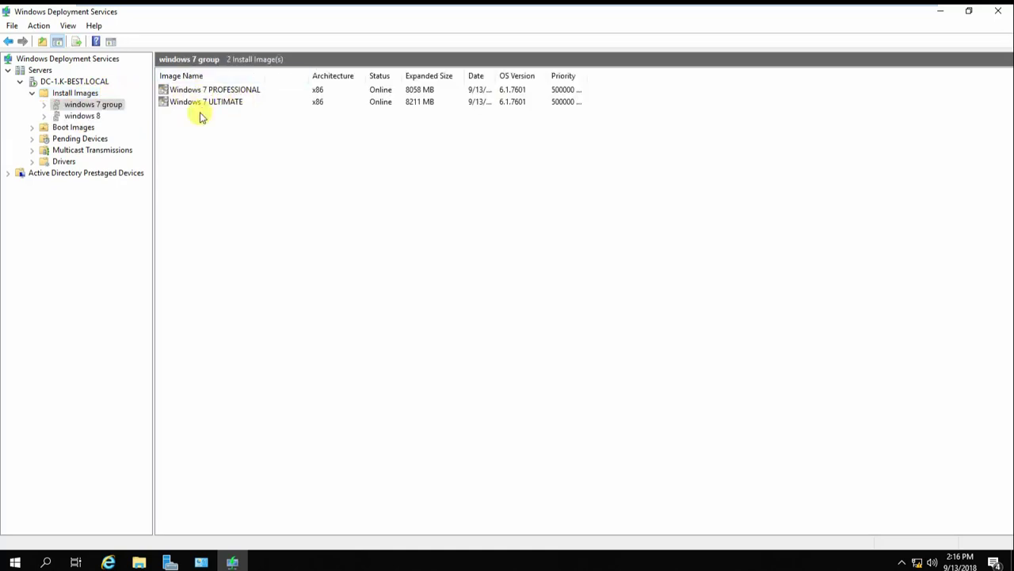
left_click(87, 117)
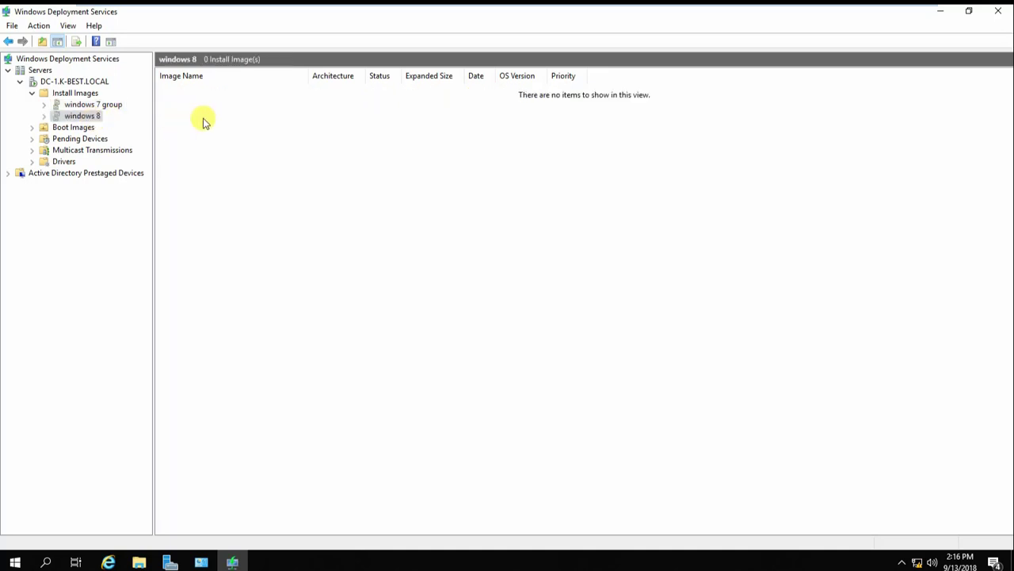
left_click(99, 103)
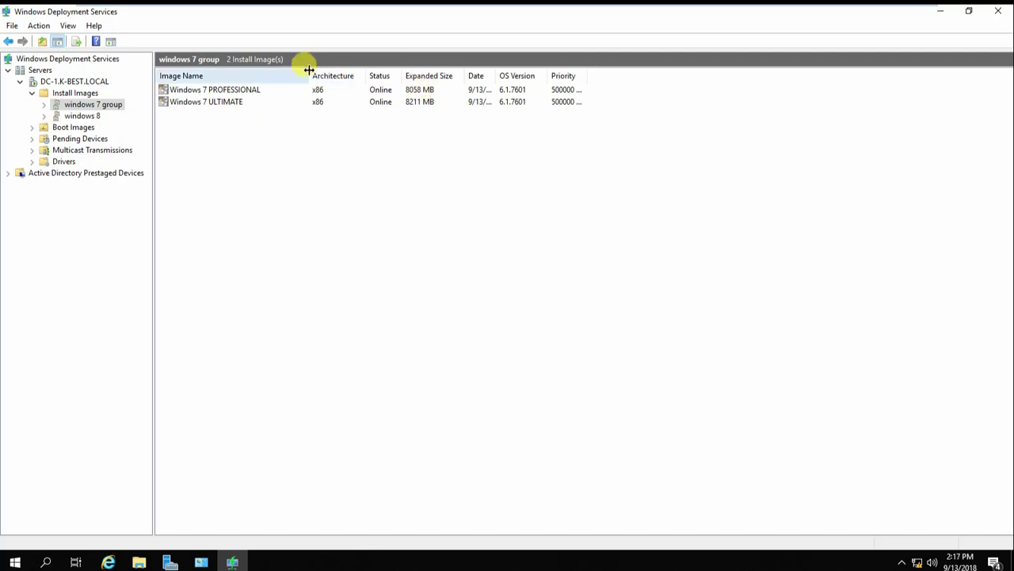
left_click(129, 225)
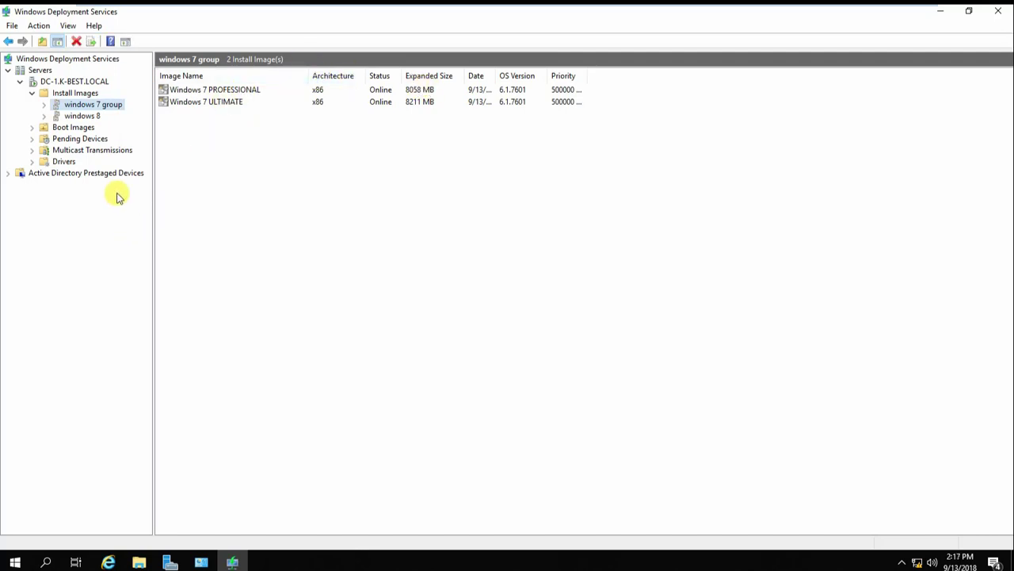
Step: Review the PXE response policy in the properties of the DC-1.K-BEST.LOCAL server and close them
left_click(100, 82)
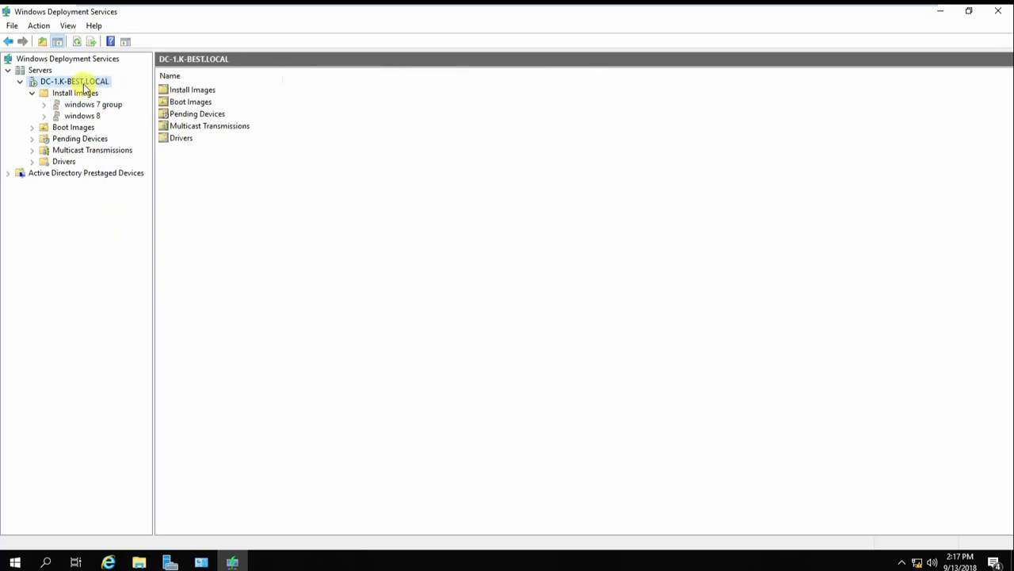
right_click(84, 87)
left_click(109, 90)
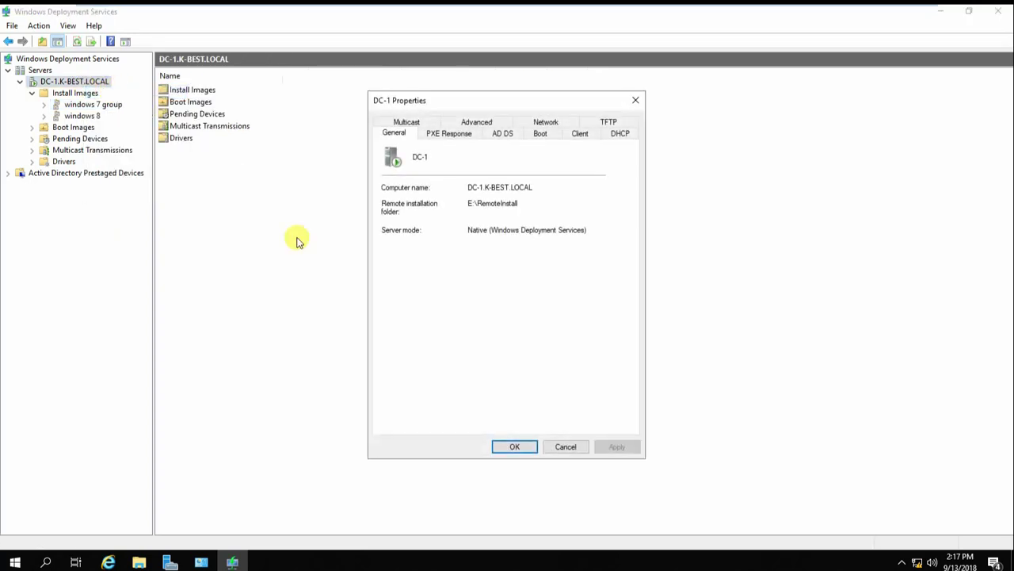
left_click(440, 136)
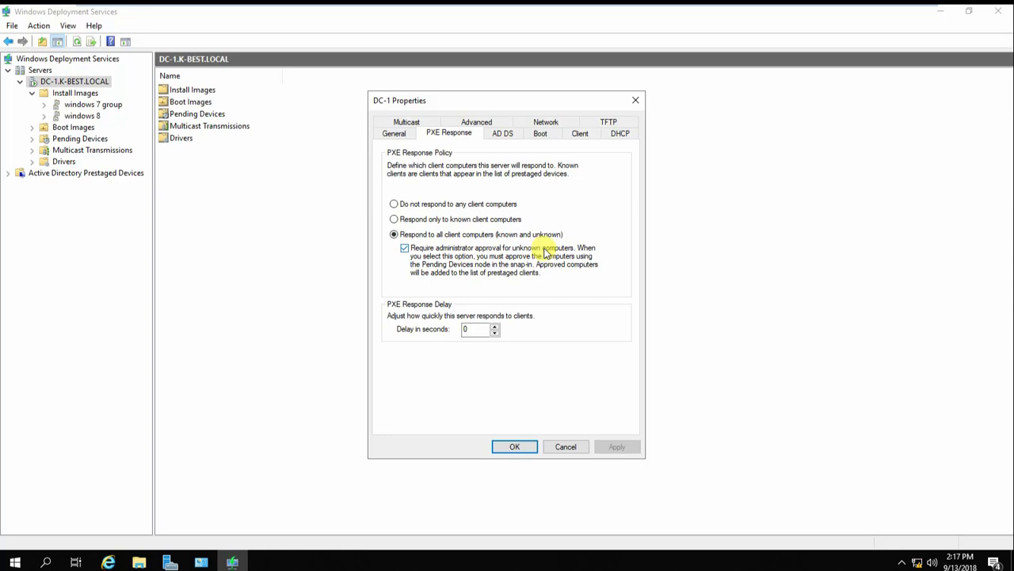
left_click(513, 448)
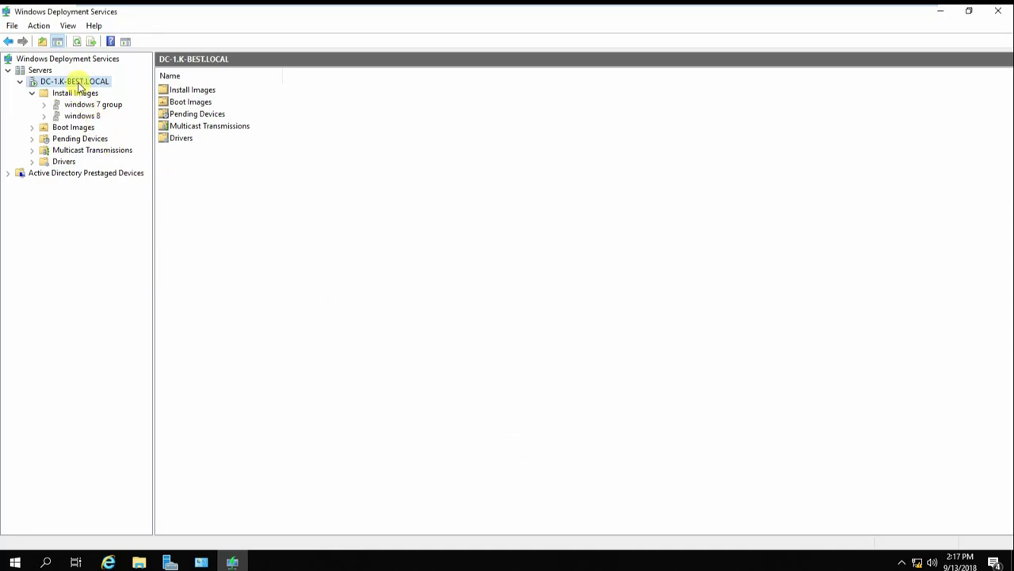
Step: Set the server's PXE boot policy for known and unknown clients to continue the PXE boot unless the user presses the ESC key
right_click(80, 85)
left_click(94, 90)
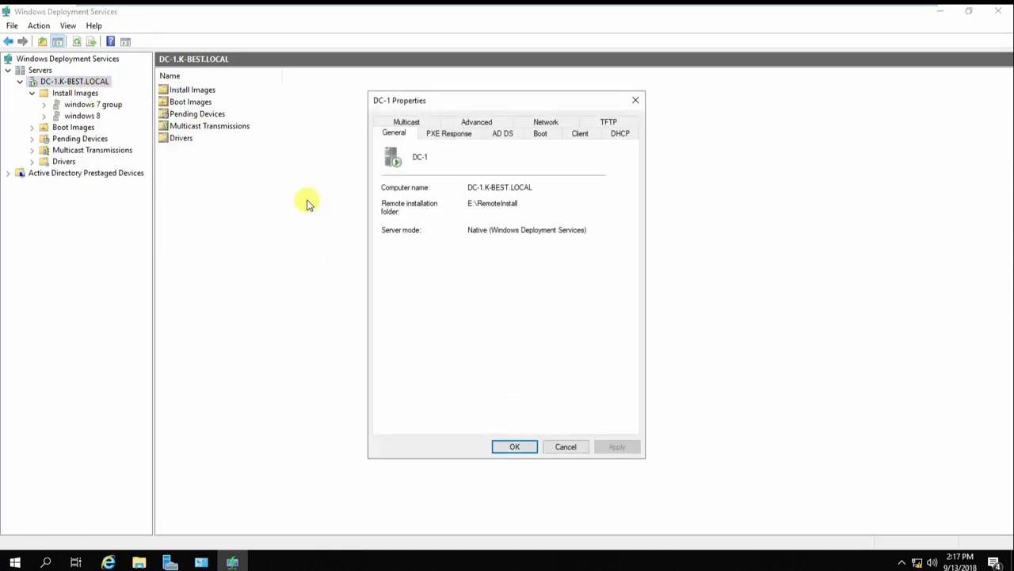
left_click(540, 134)
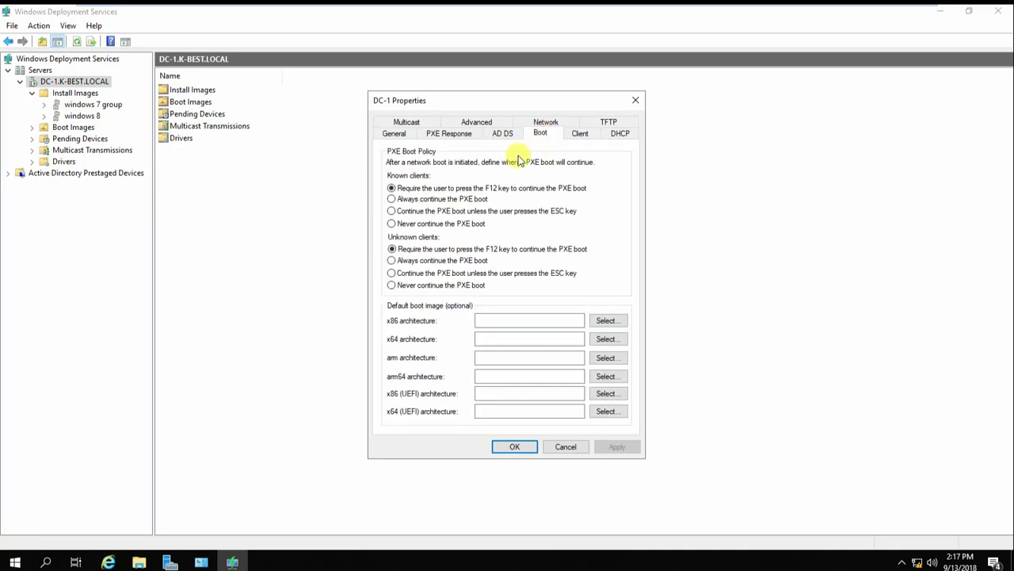
left_click(391, 211)
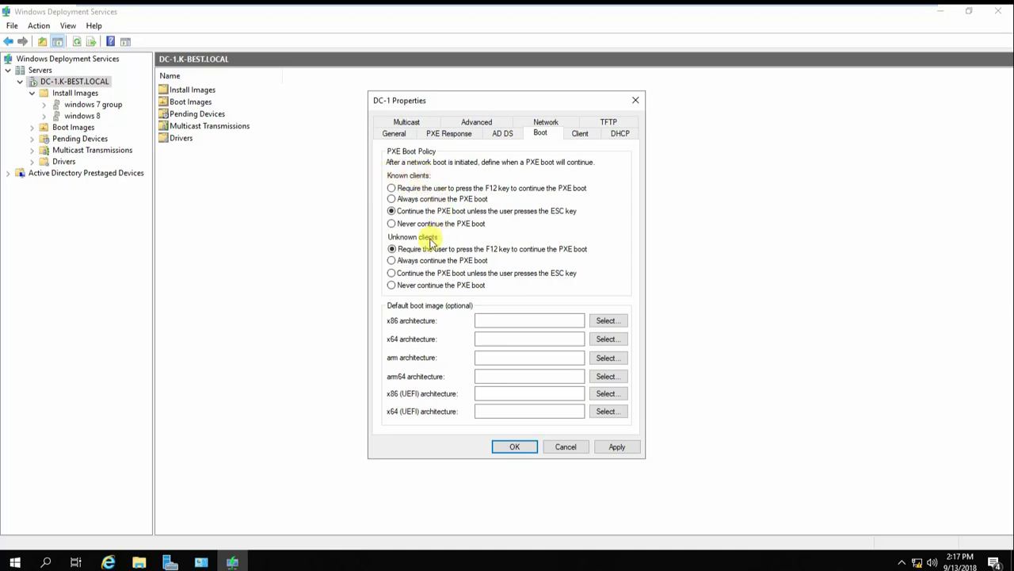
left_click(392, 247)
left_click(392, 273)
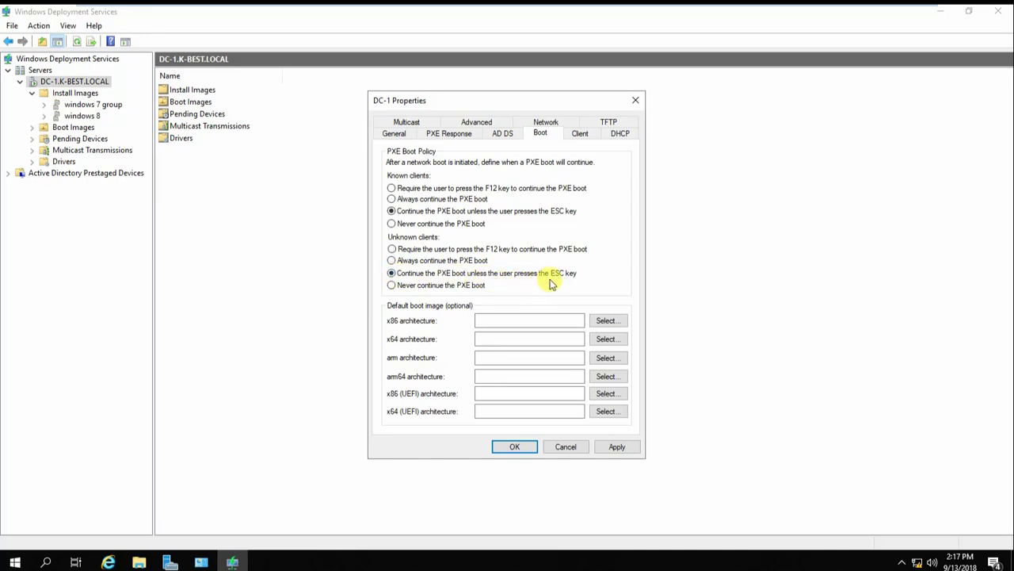
left_click(618, 447)
left_click(517, 447)
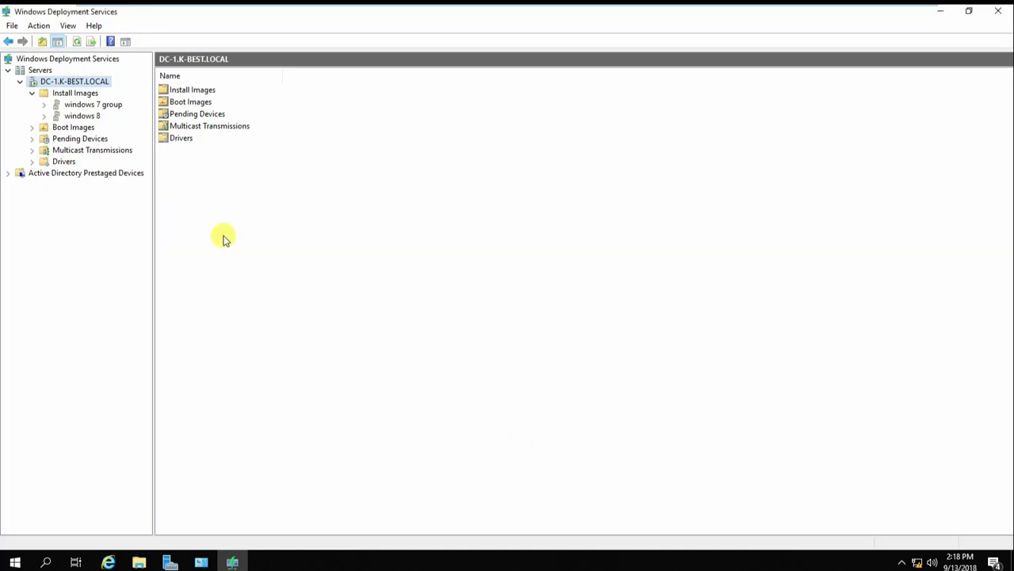
Step: Refresh the deployment server, expand its Install Images and Drivers nodes again, and check the Pending Devices list
left_click(39, 25)
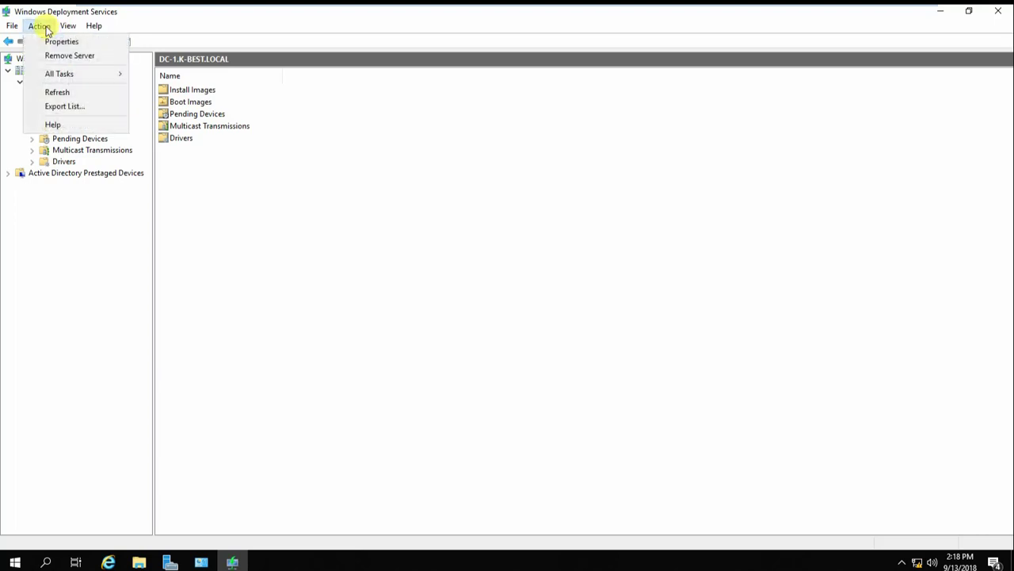
left_click(59, 94)
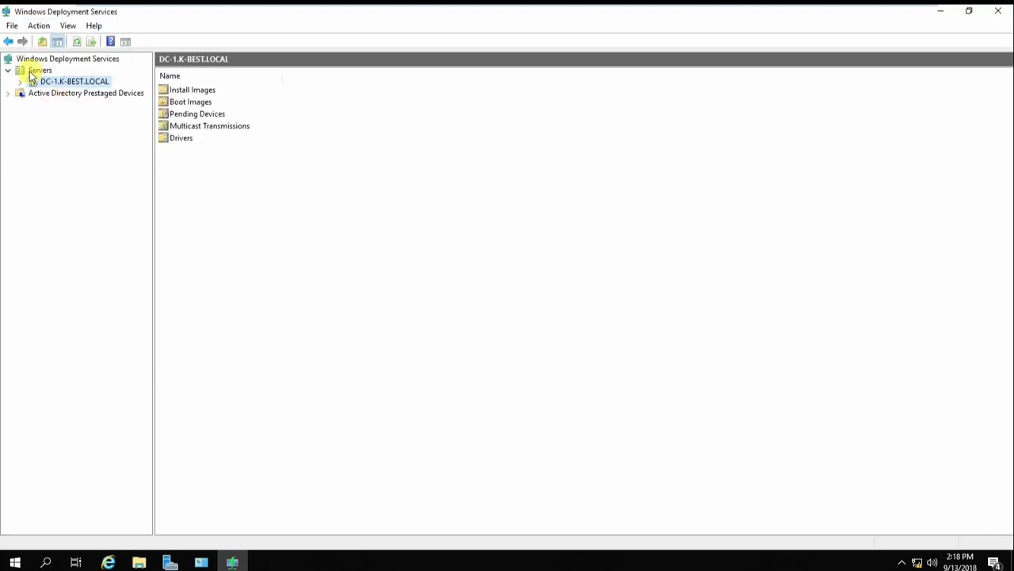
left_click(20, 82)
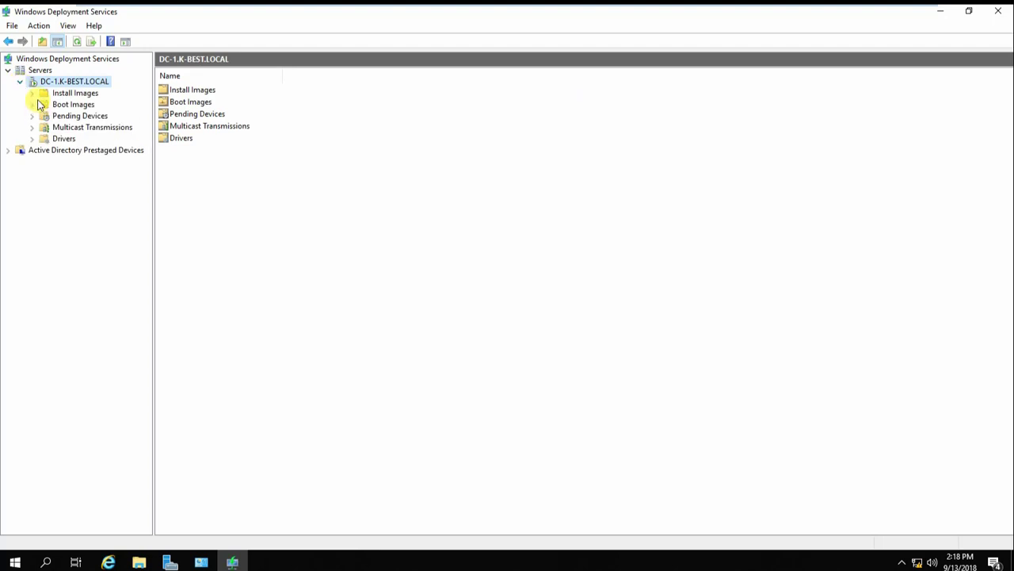
left_click(31, 93)
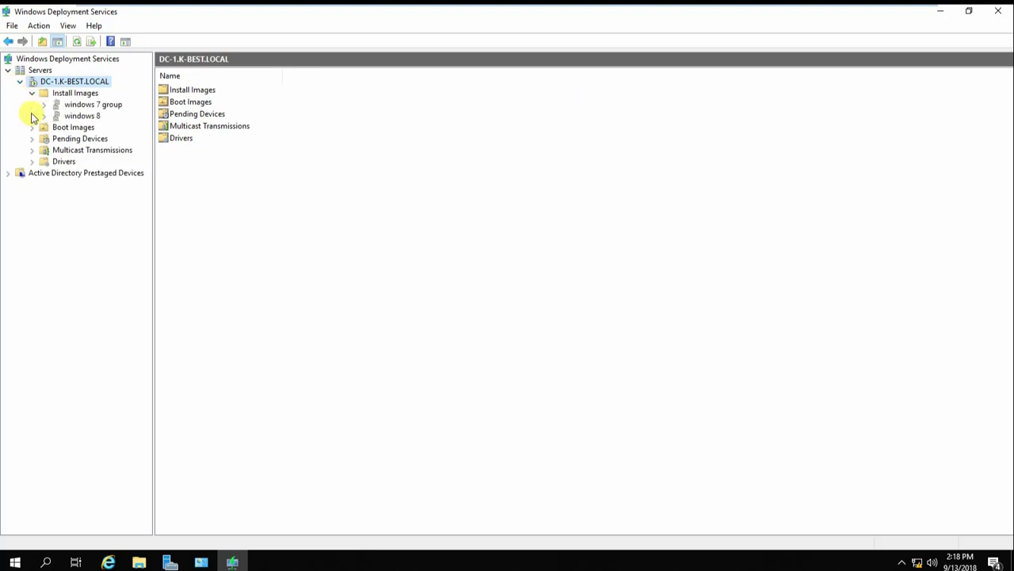
left_click(32, 162)
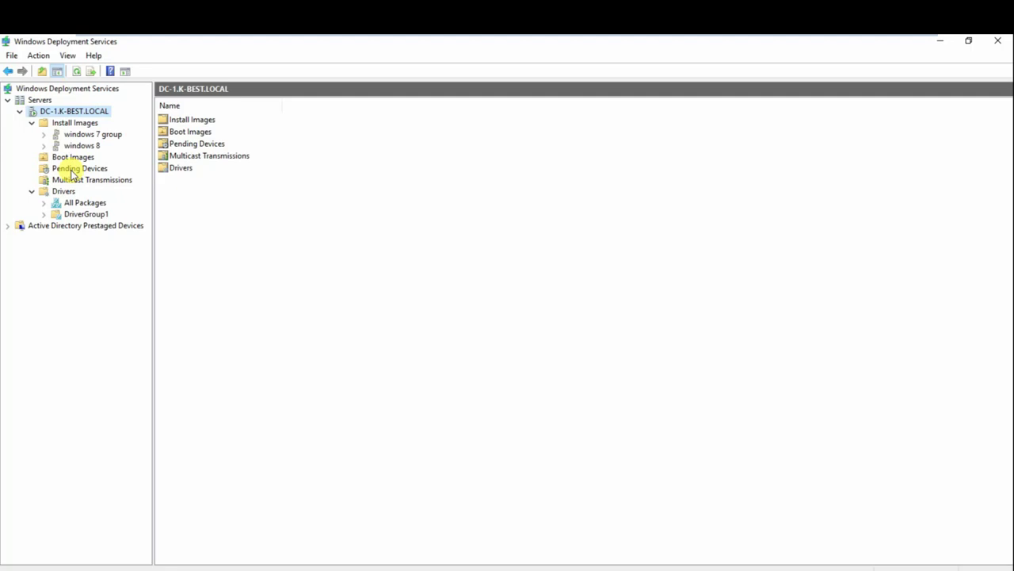
left_click(73, 171)
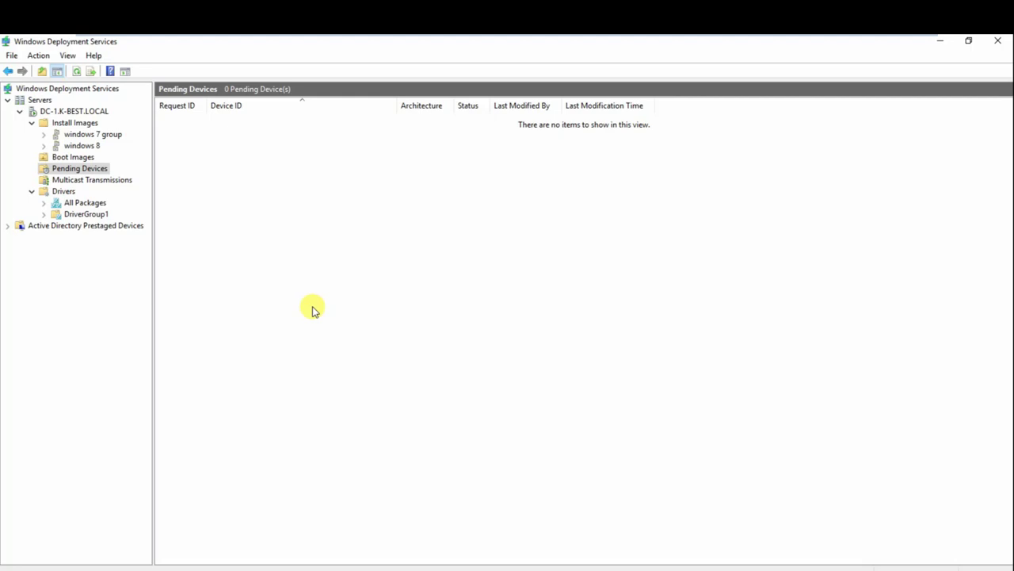
Step: Switch to VMware Workstation's home page and start a new virtual machine with the option "I will install the operating system later"
mouse_move(494, 39)
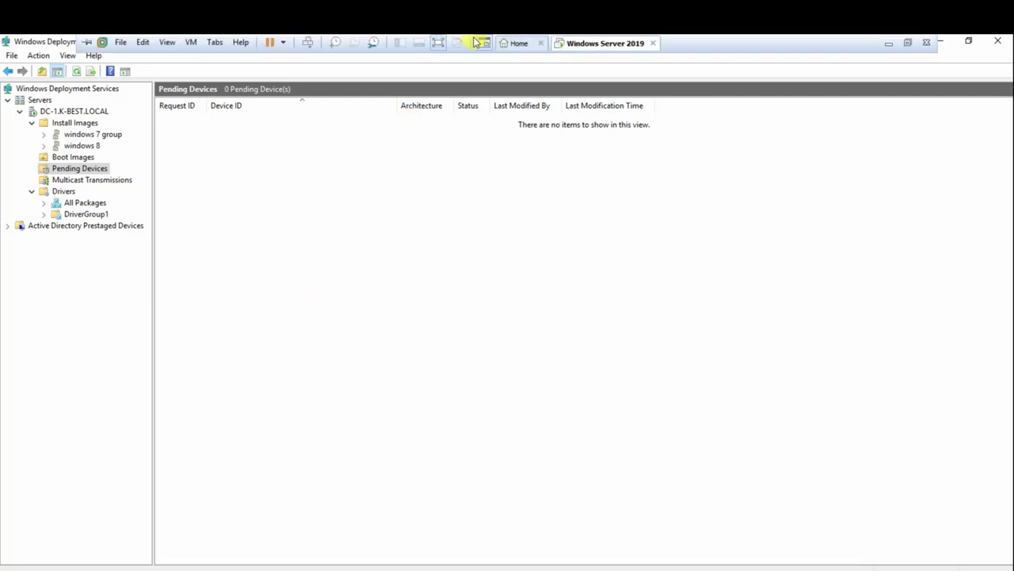
left_click(445, 41)
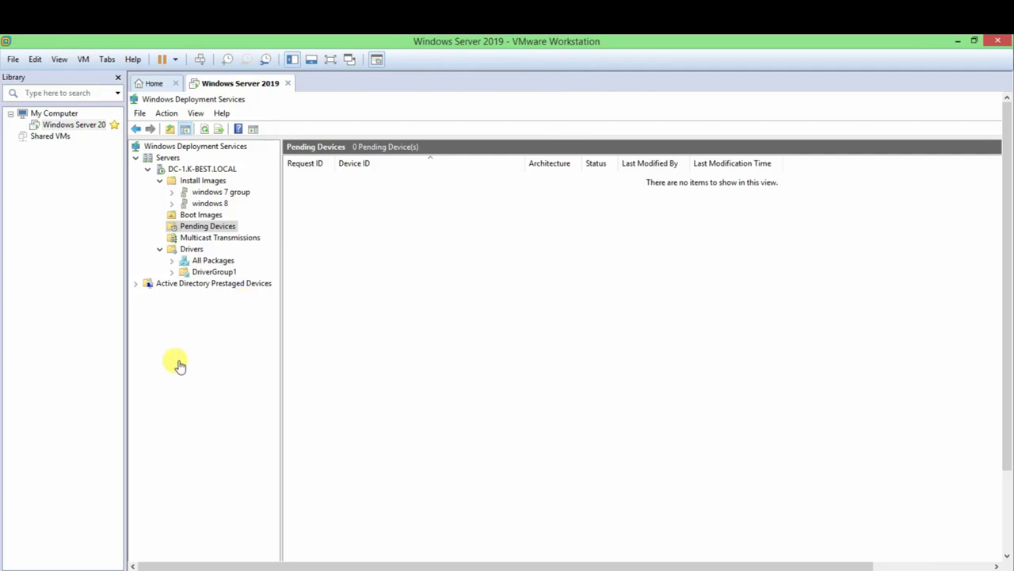
left_click(159, 84)
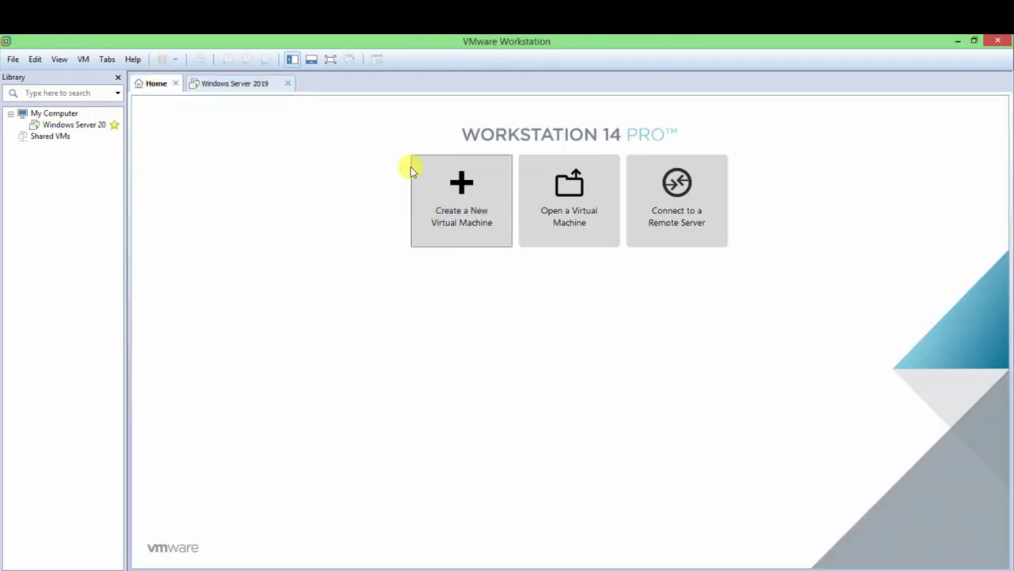
left_click(458, 212)
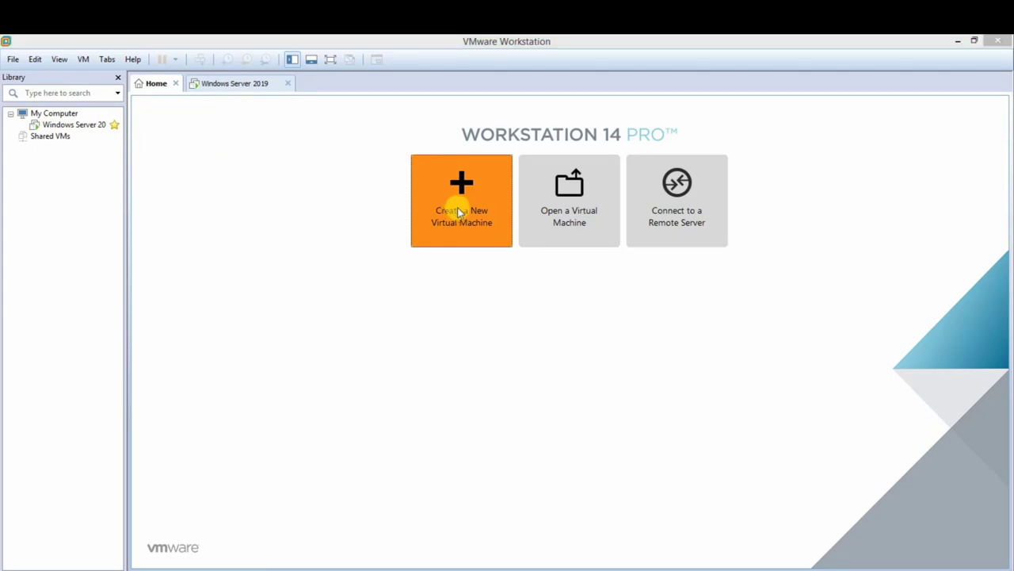
left_click(552, 437)
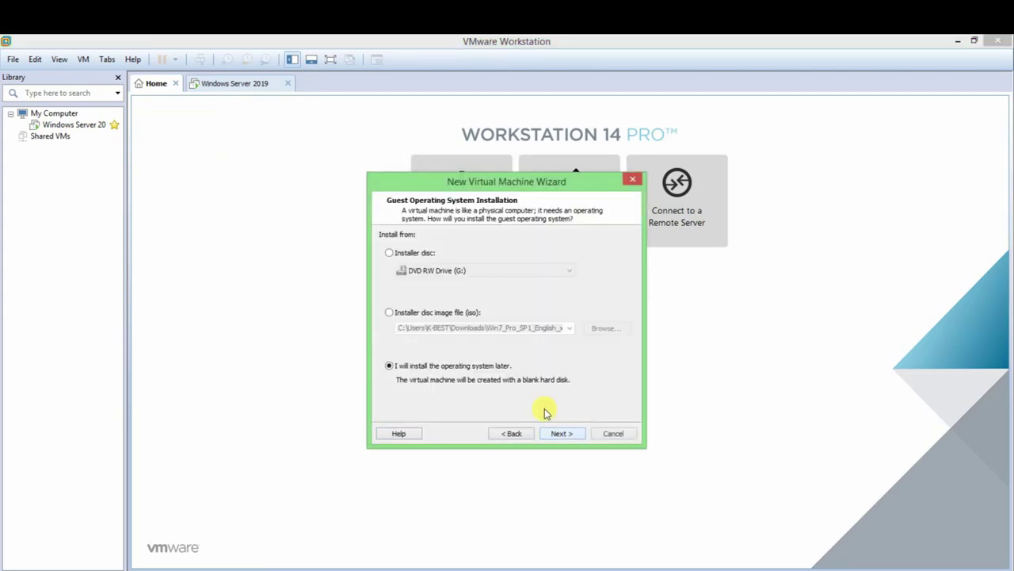
left_click_drag(460, 182, 322, 180)
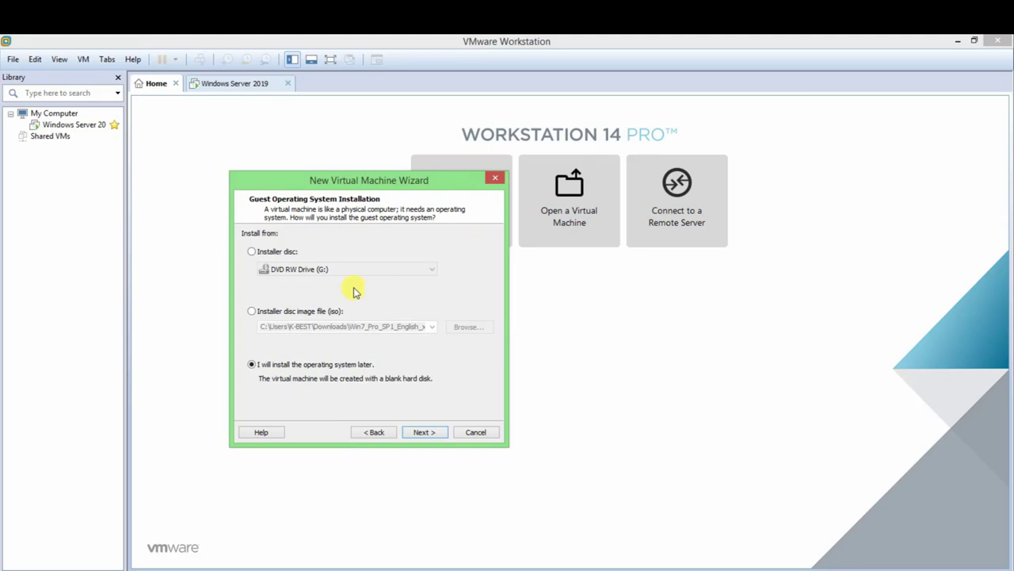
left_click(430, 432)
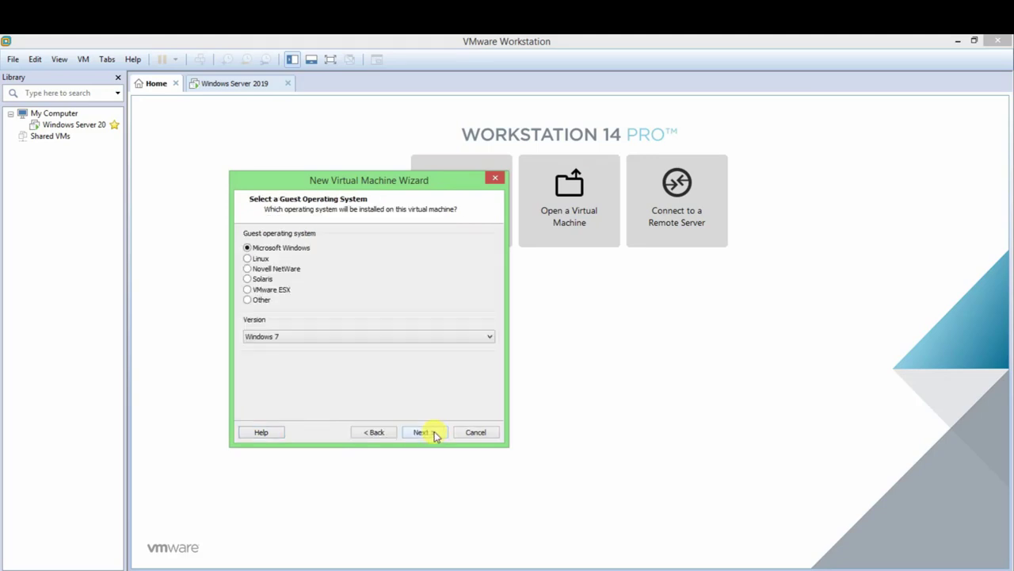
Step: Accept Windows 7 as guest system and machine name, and specify a 60 GB virtual disk stored as a single file
left_click(428, 432)
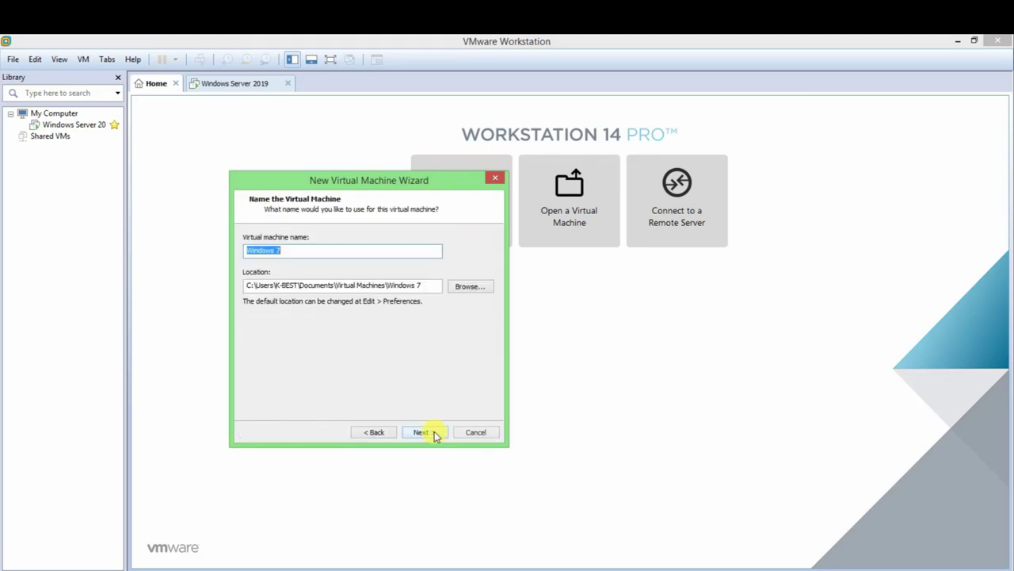
left_click(428, 432)
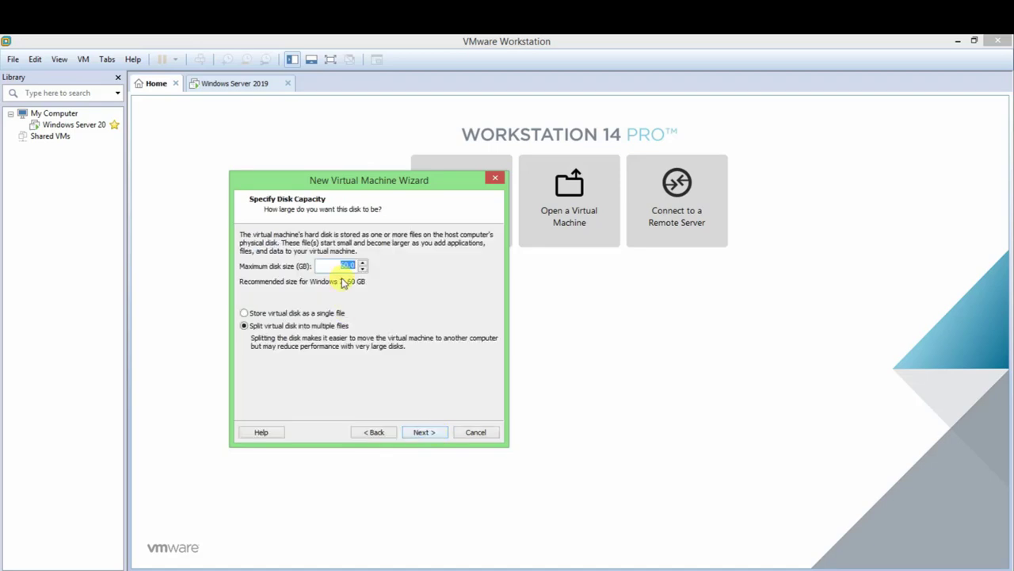
left_click(295, 313)
left_click(423, 433)
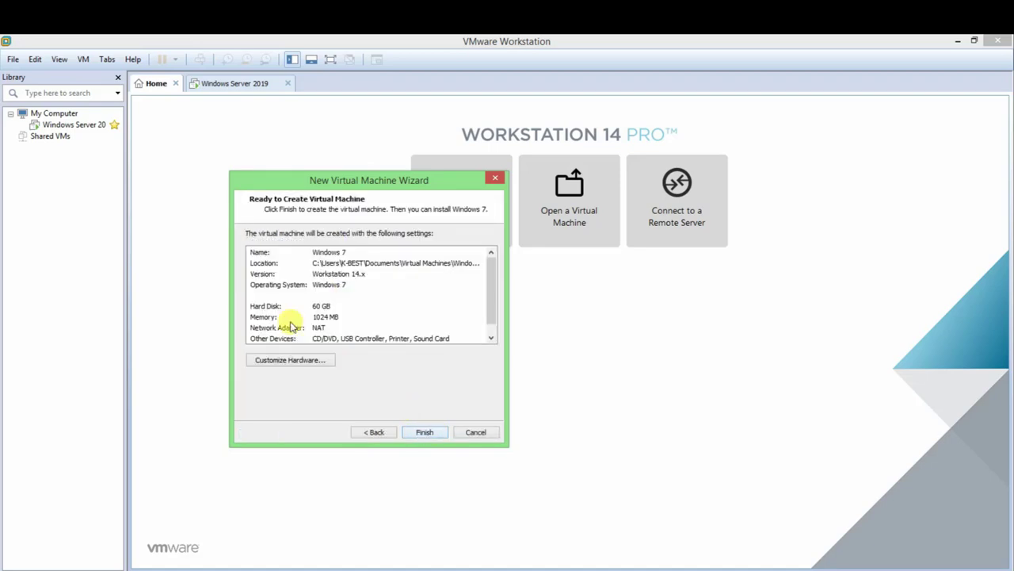
Step: Set the new virtual machine's network adapter to Host-only and finish creating the machine
left_click(311, 363)
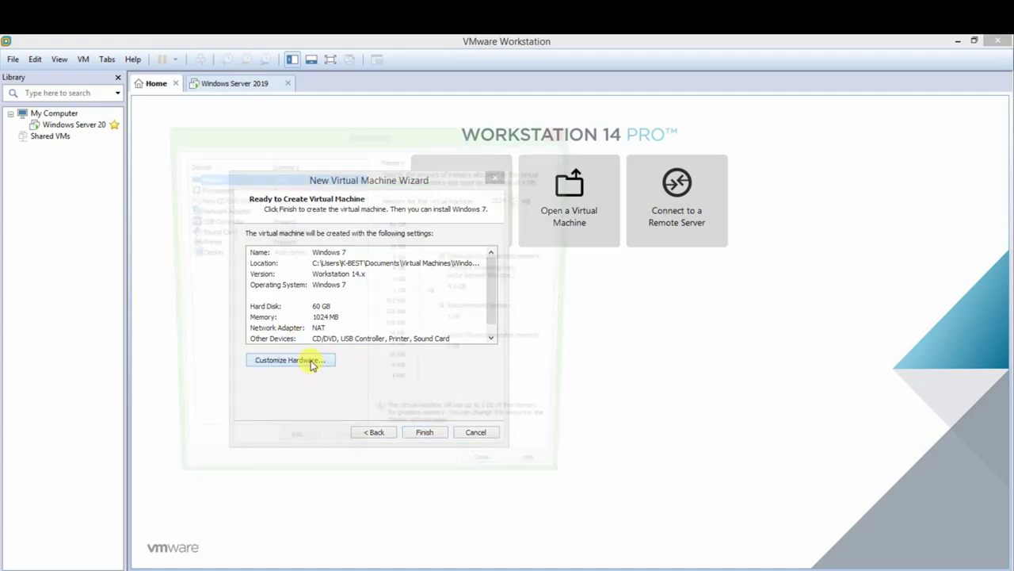
left_click(228, 212)
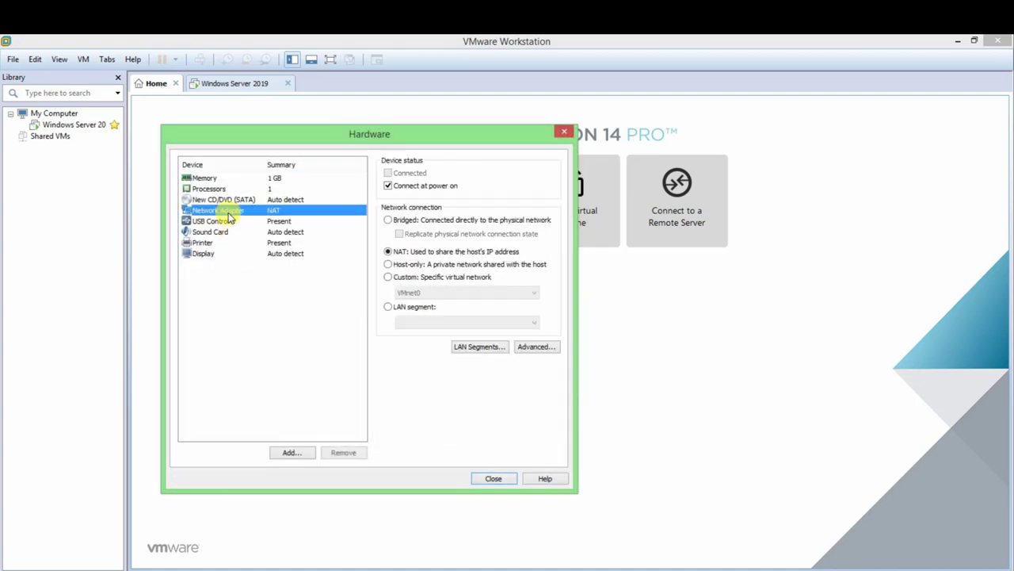
left_click(387, 265)
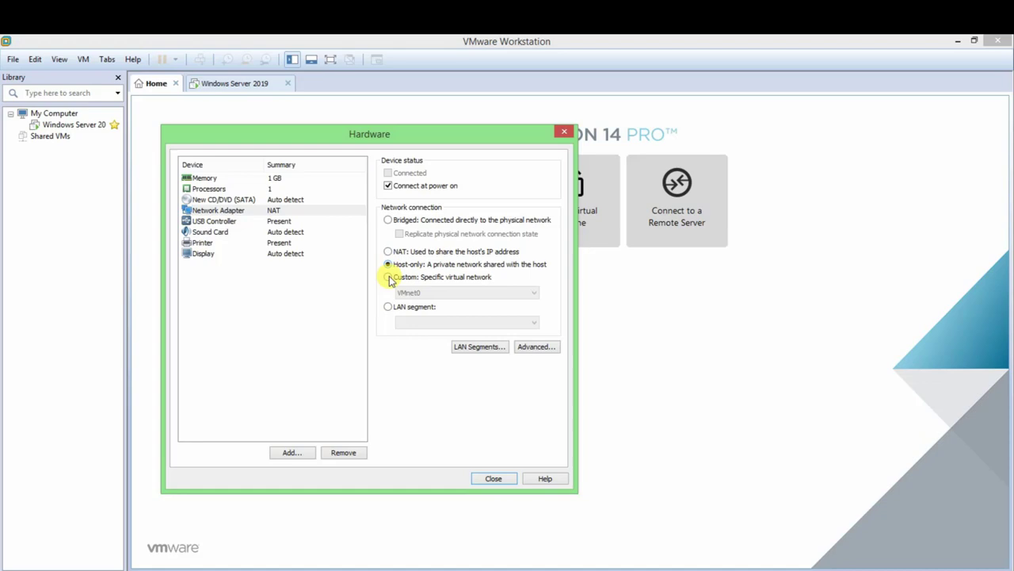
left_click(492, 479)
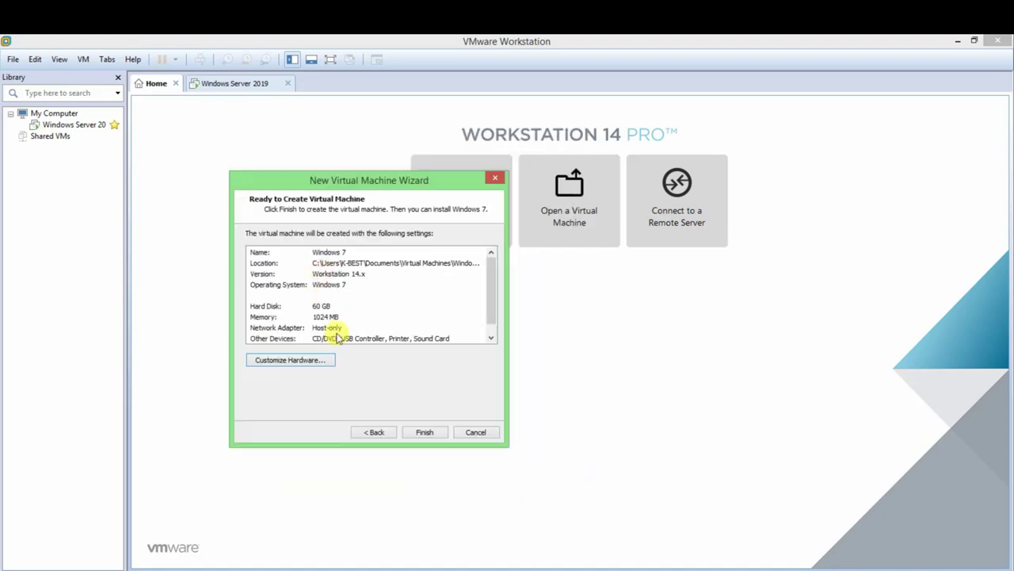
left_click(421, 432)
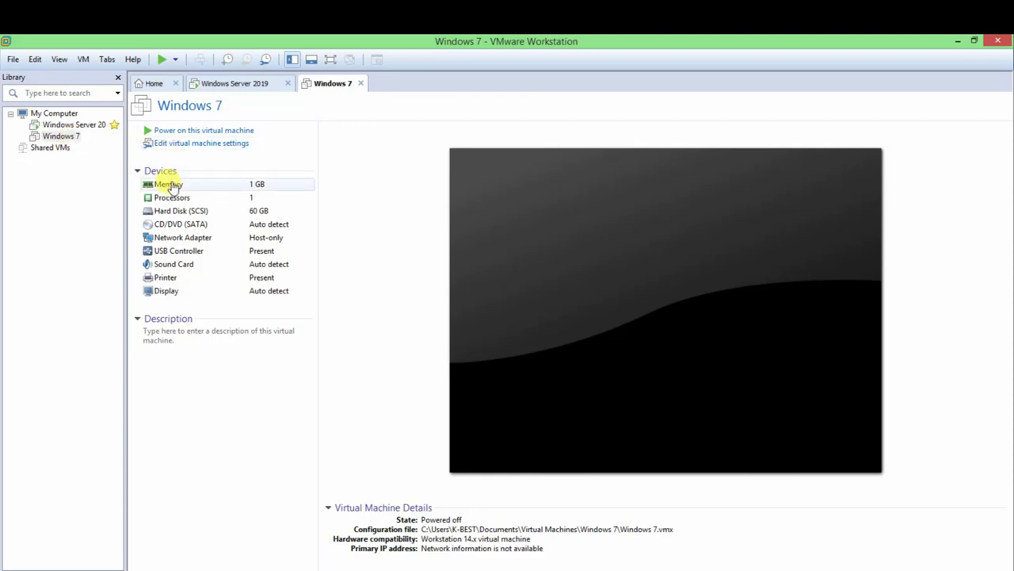
Step: Return to the Windows Server 2019 machine in full screen, switch to the Windows 7 virtual machine and power it on
left_click(235, 84)
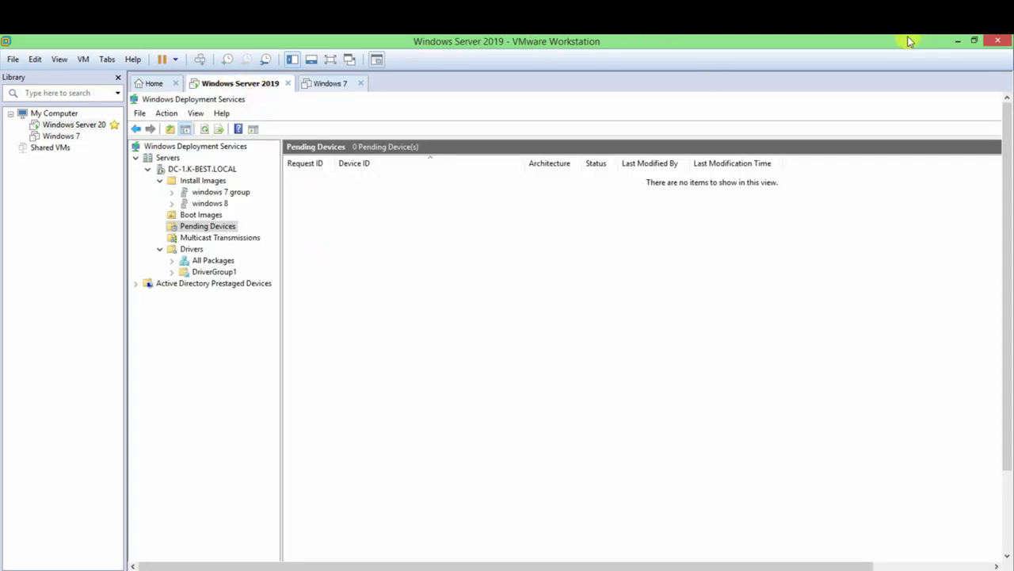
left_click(332, 60)
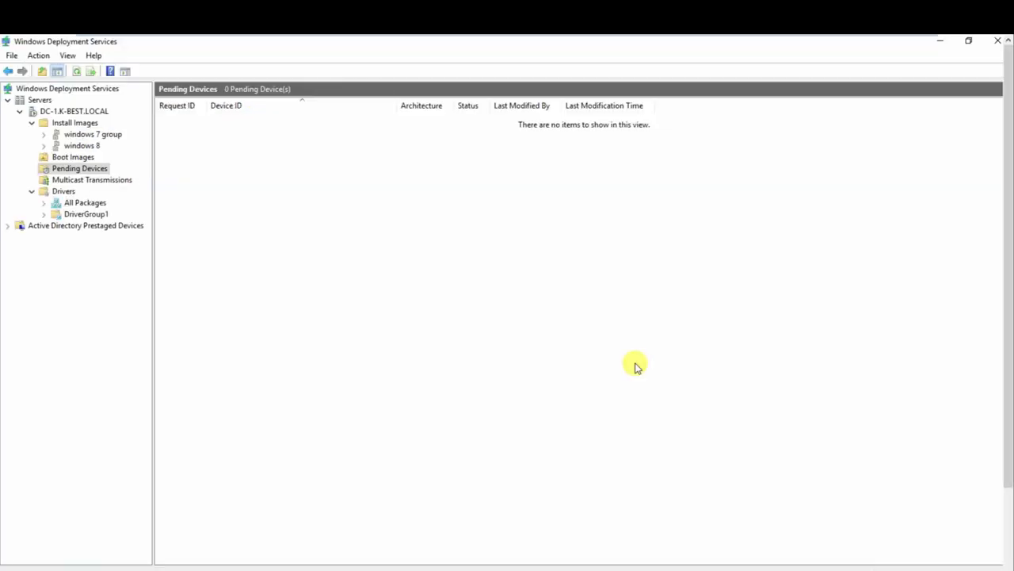
mouse_move(617, 38)
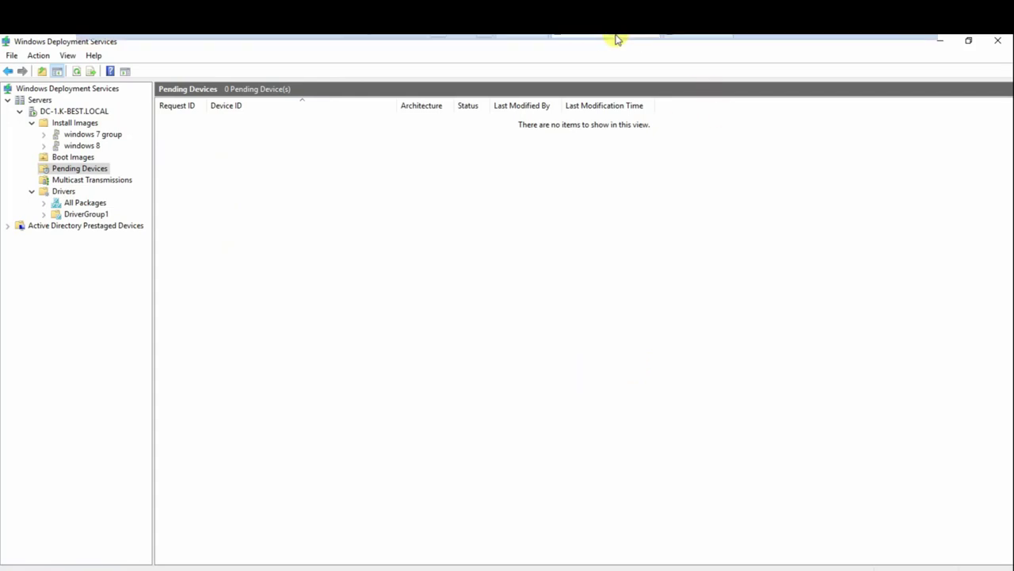
left_click(691, 42)
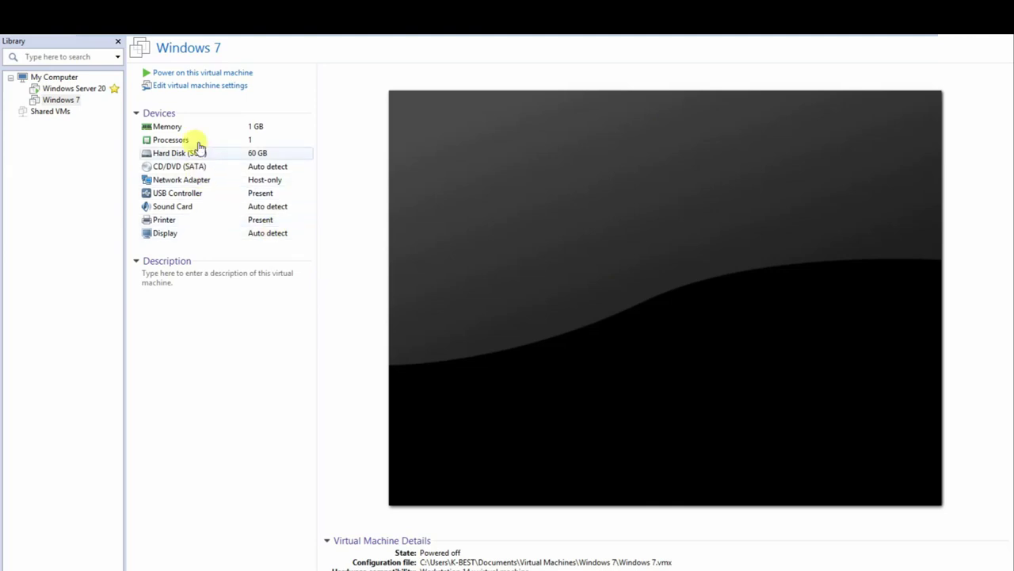
left_click(196, 74)
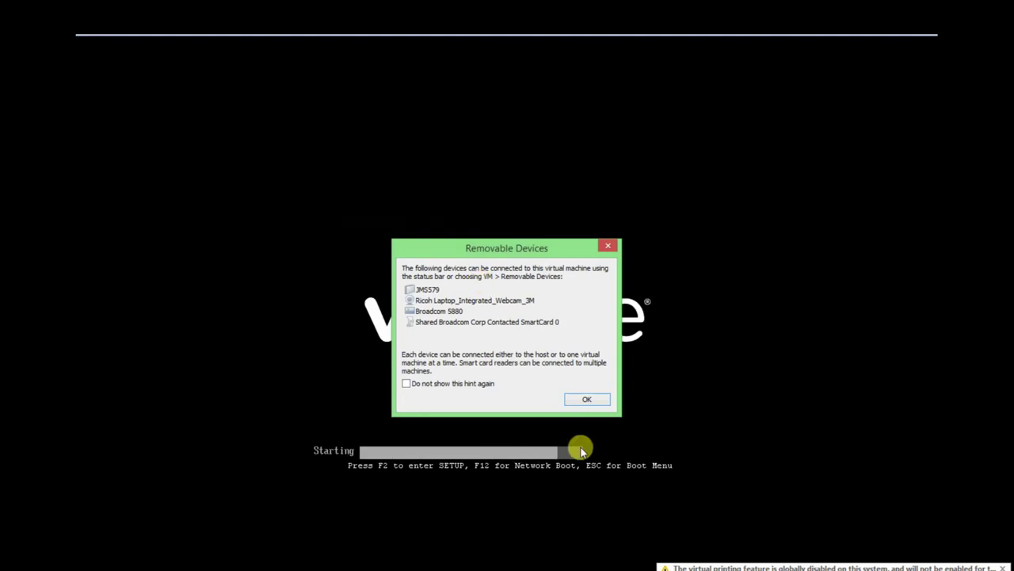
Step: Dismiss the removable devices hint, power off the Windows 7 virtual machine and power it on again for a fresh network boot
left_click(583, 400)
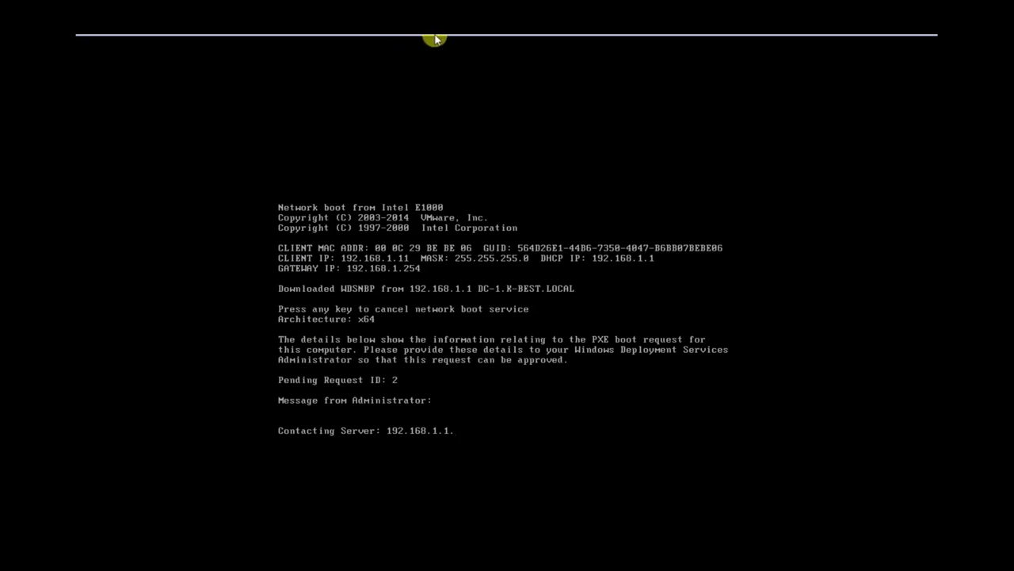
mouse_move(565, 40)
right_click(706, 45)
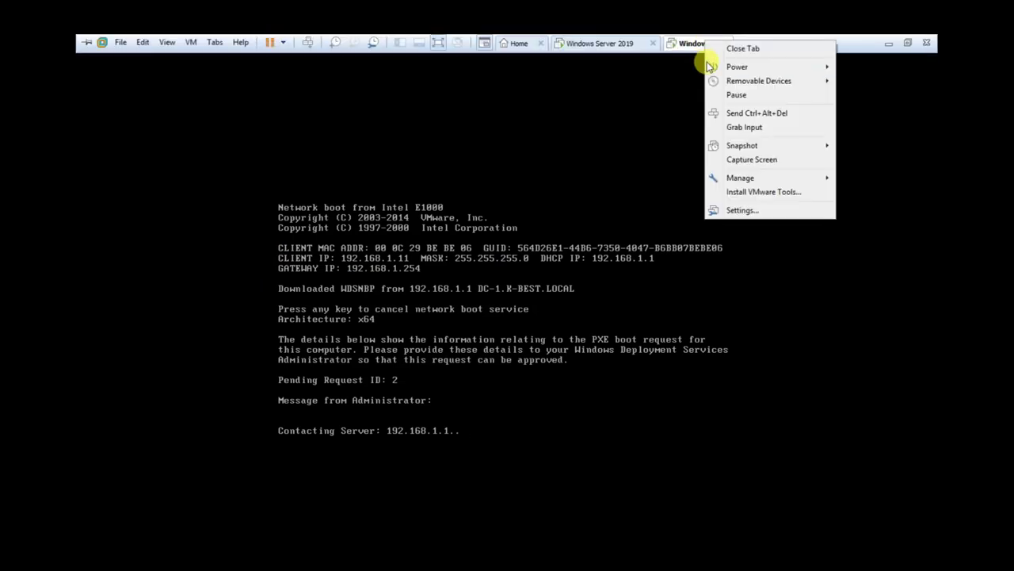
mouse_move(713, 68)
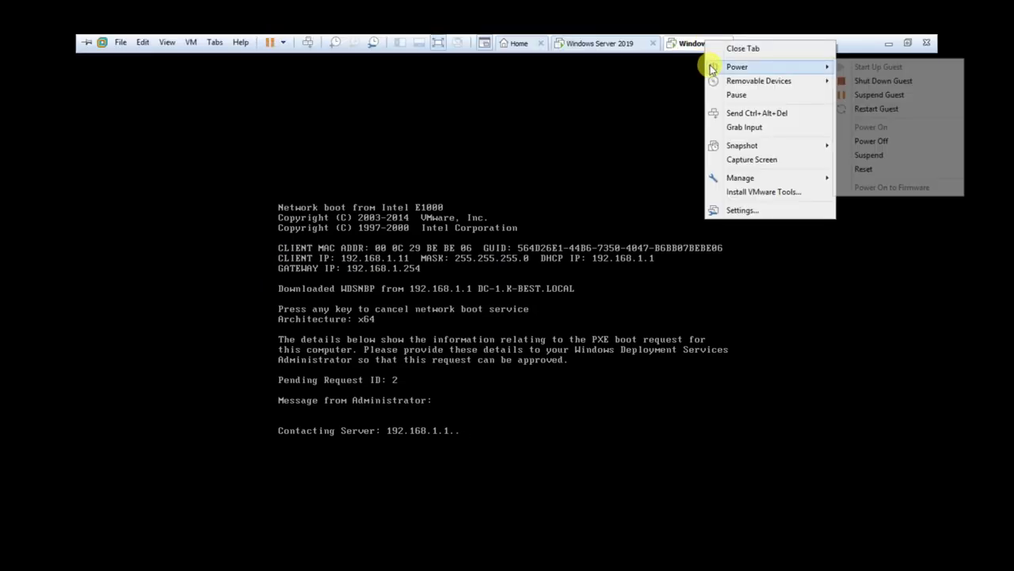
left_click(901, 147)
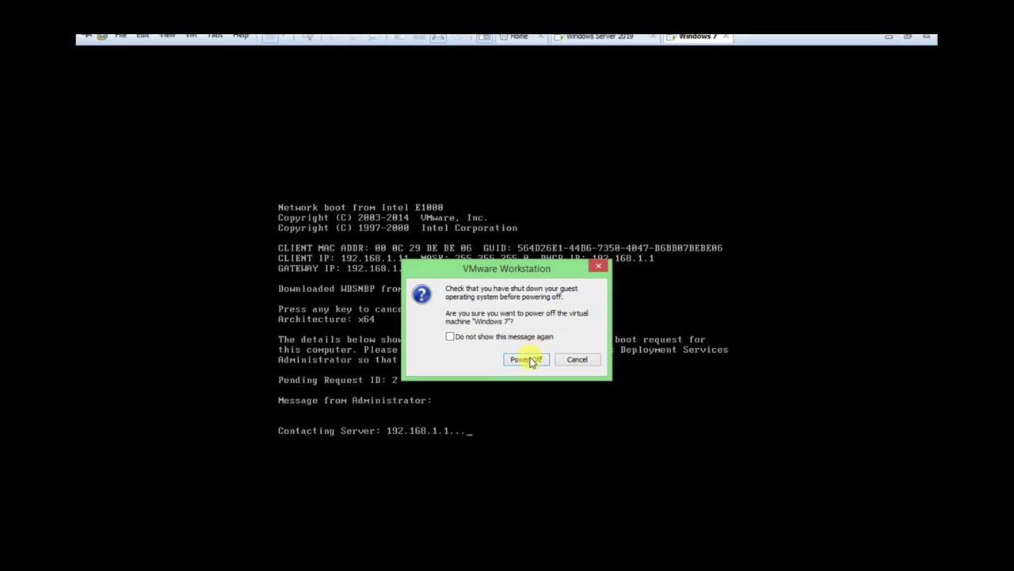
left_click(529, 358)
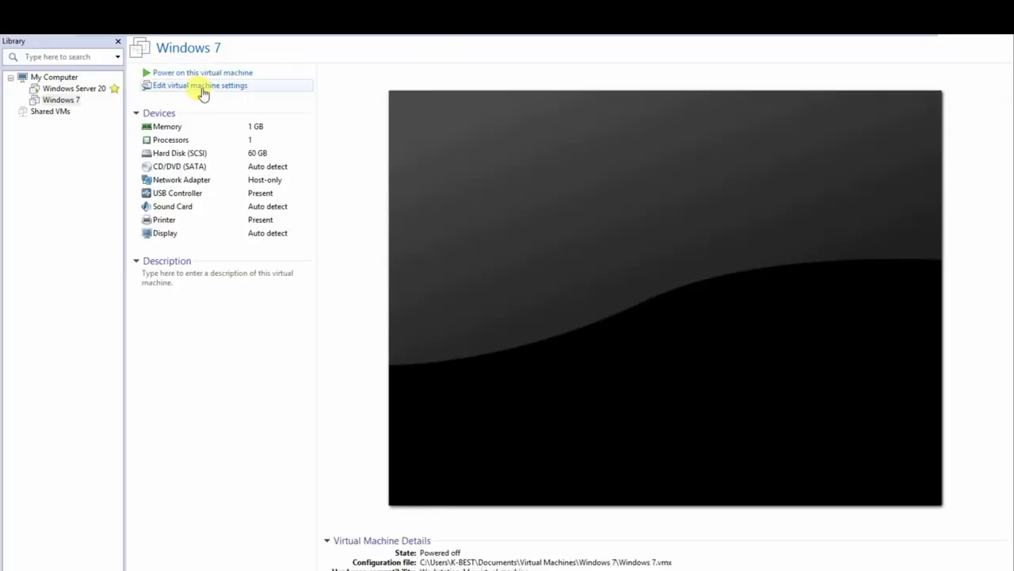
left_click(204, 75)
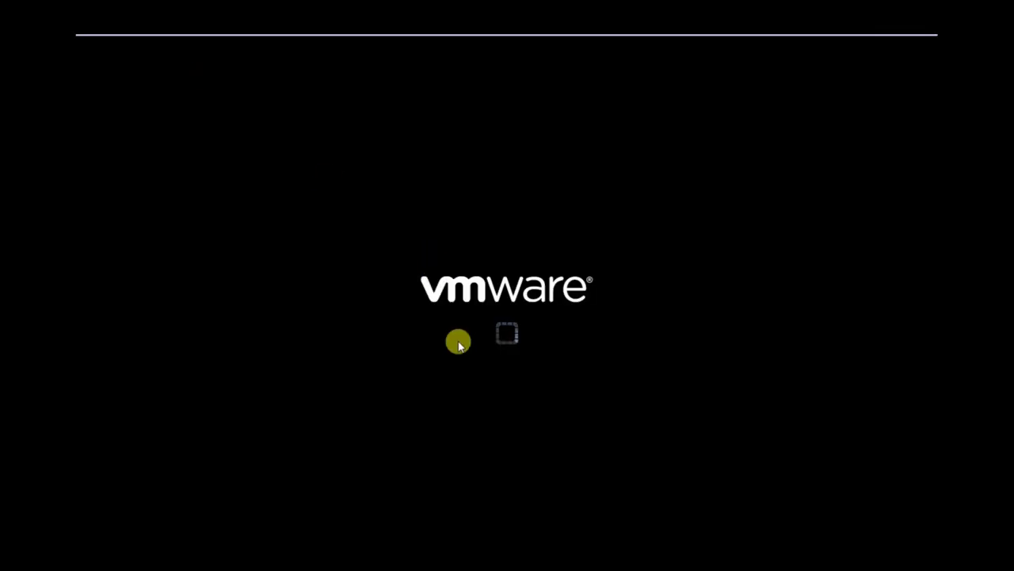
left_click(588, 400)
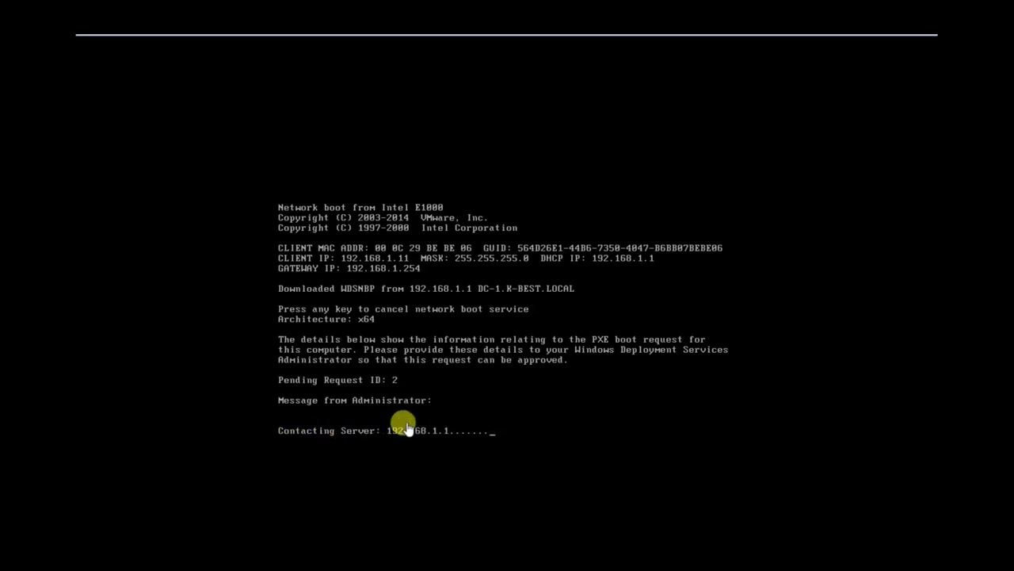
Step: Switch to the Windows Server 2019 machine, refresh the DC-1.K-BEST.LOCAL deployment server and show its Pending Devices
mouse_move(565, 41)
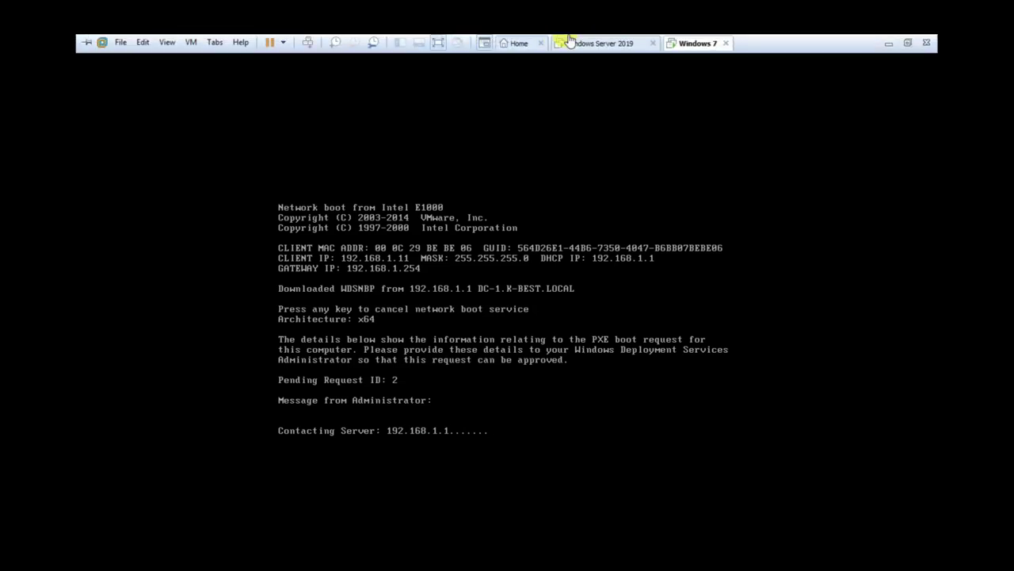
left_click(600, 42)
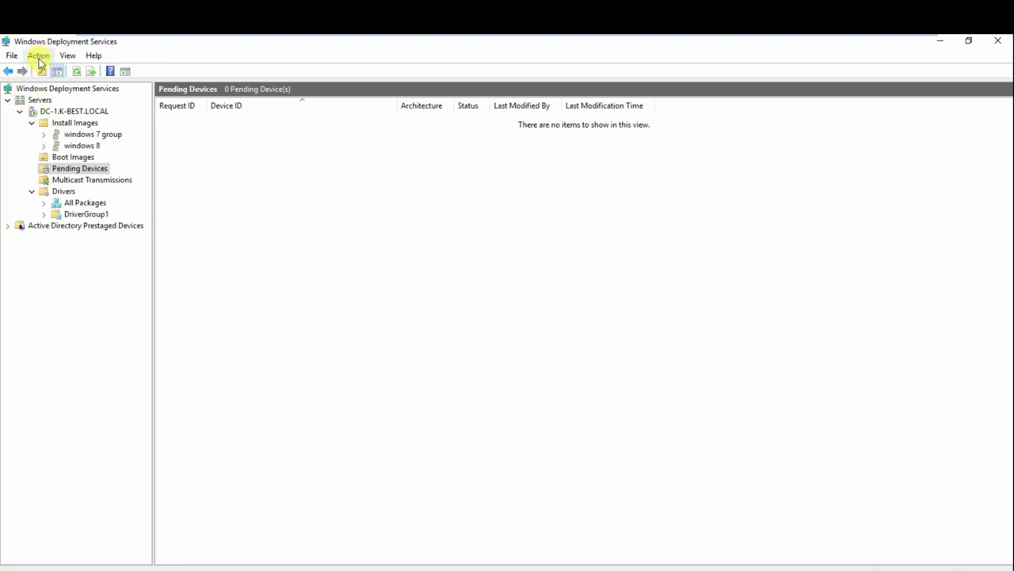
right_click(61, 111)
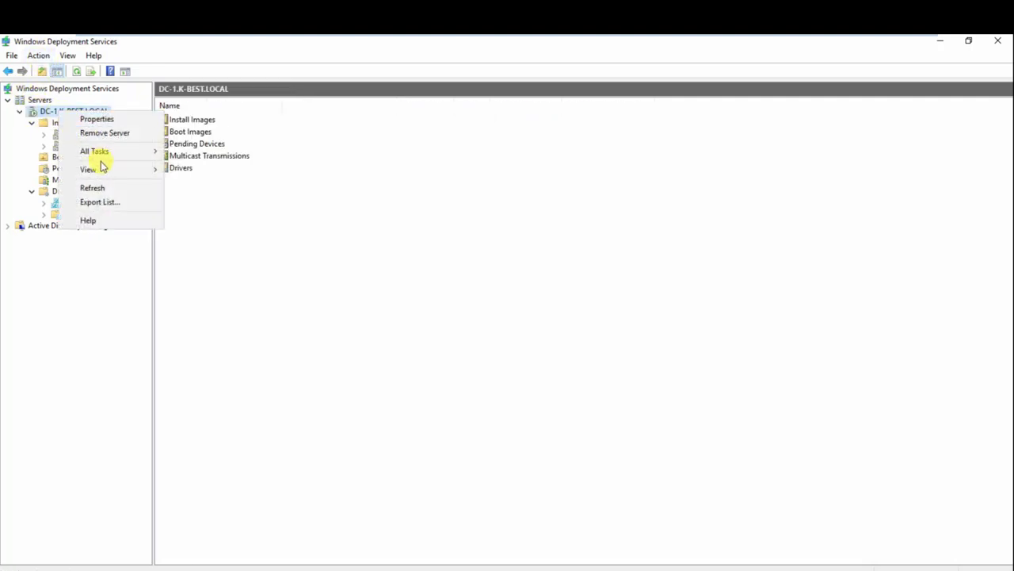
left_click(100, 189)
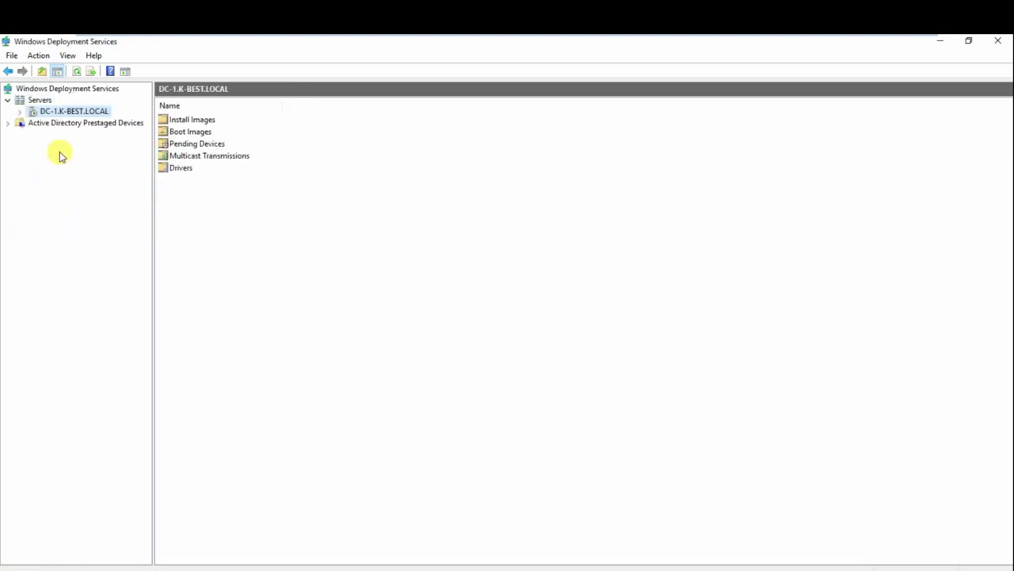
left_click(20, 111)
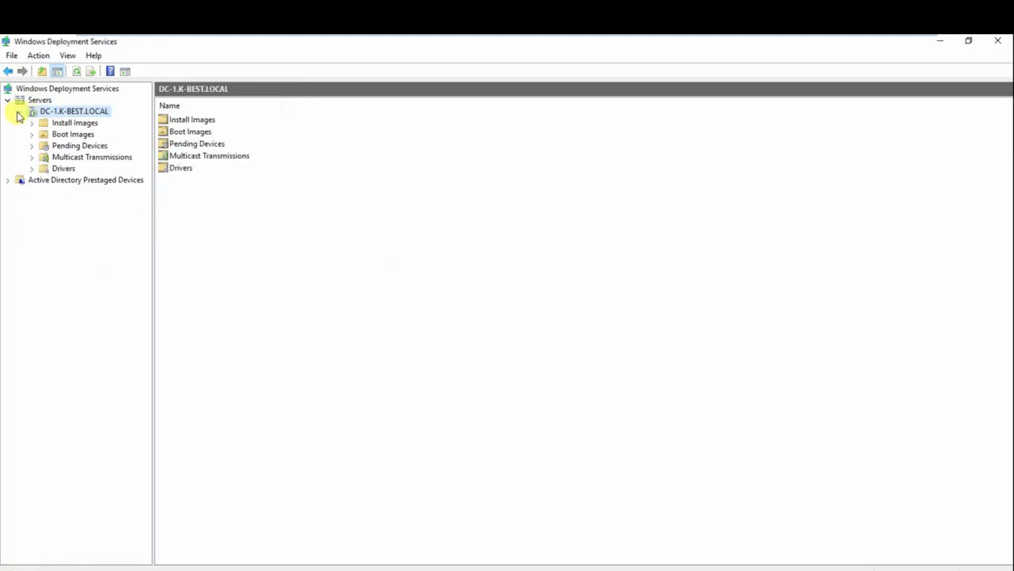
left_click(59, 146)
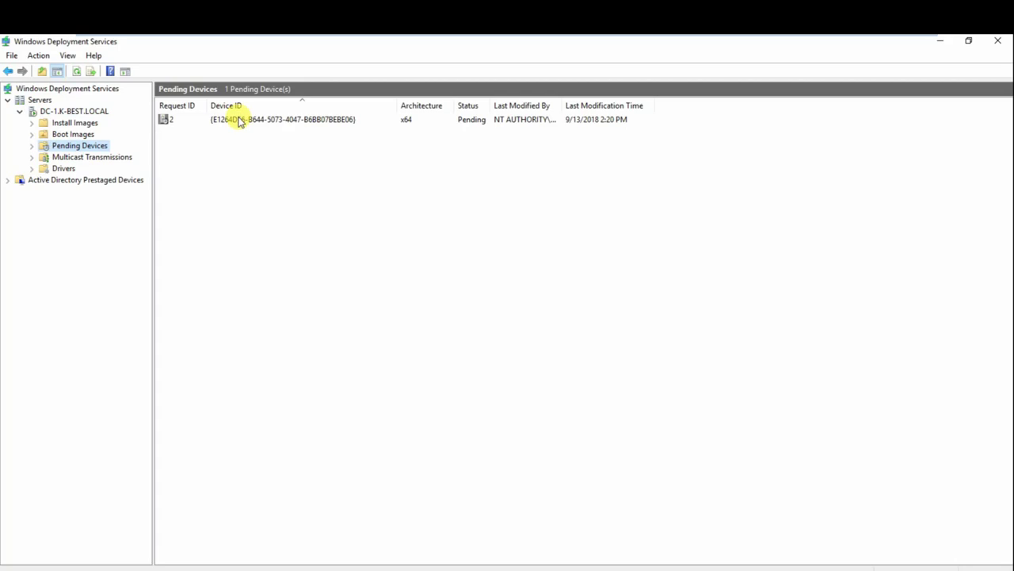
Step: Compare the pending device entry with the request ID on the Windows 7 machine's boot screen, and return to Windows Server 2019
left_click(238, 121)
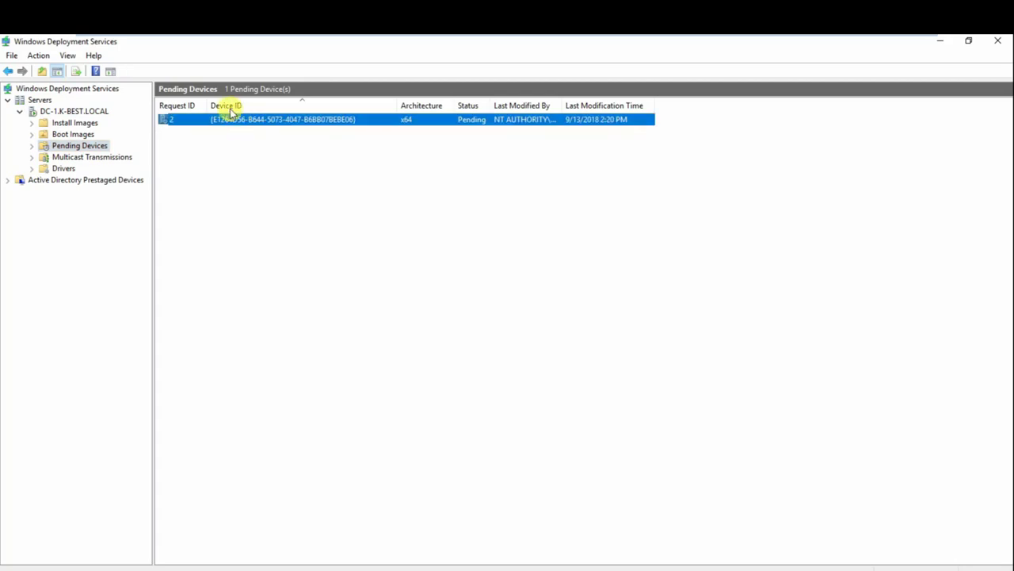
mouse_move(514, 40)
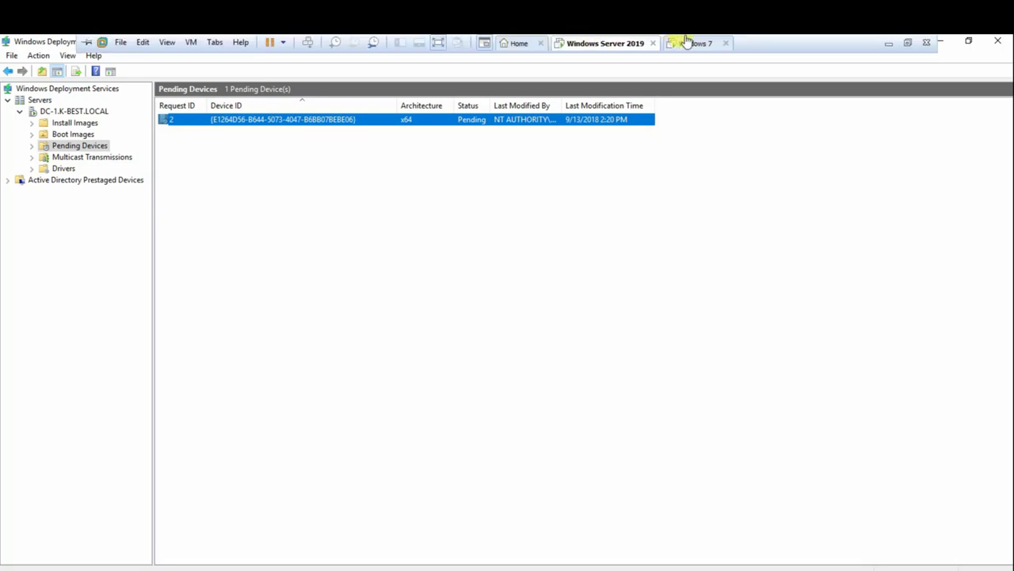
left_click(686, 41)
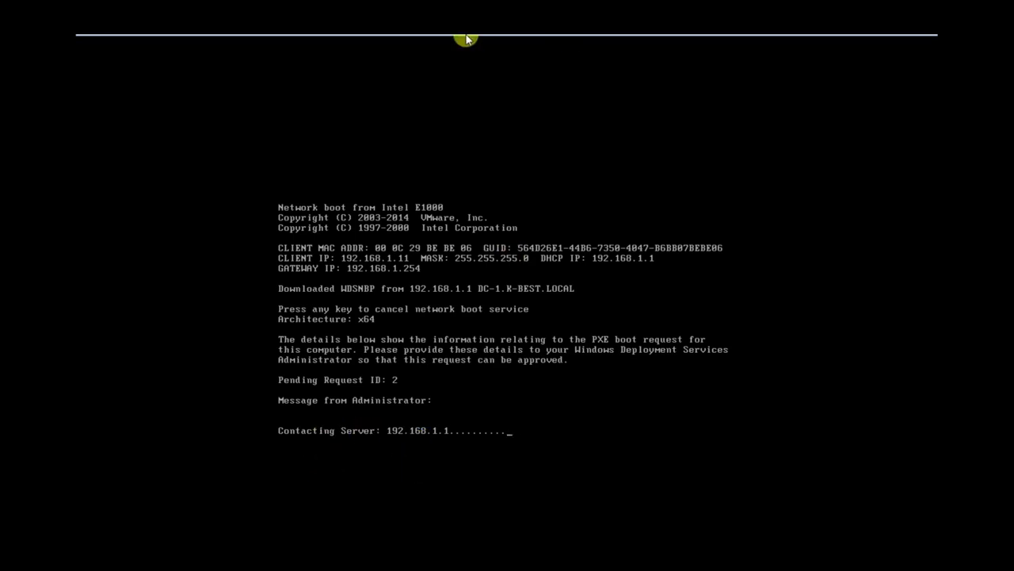
mouse_move(468, 39)
left_click(594, 42)
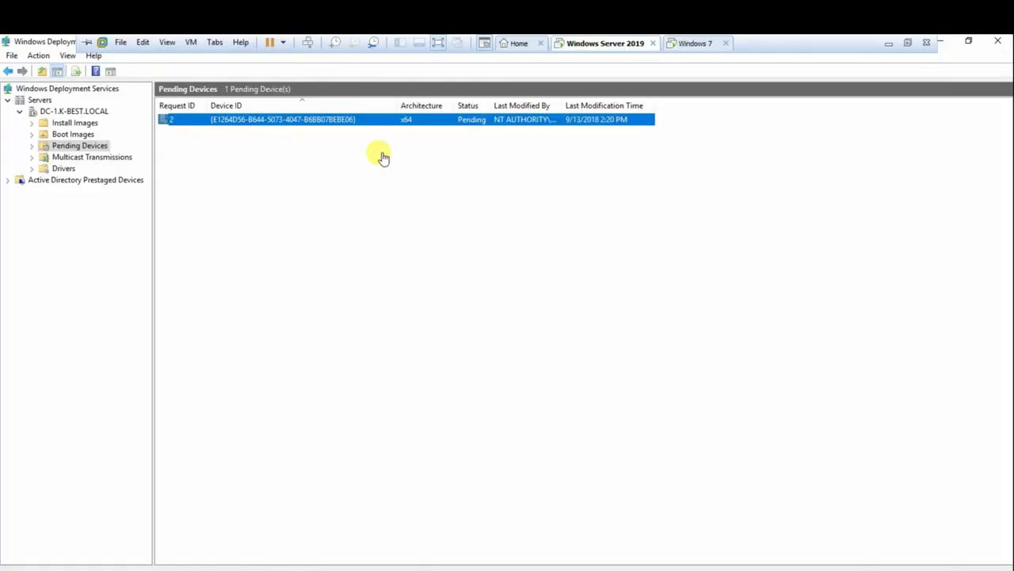
right_click(252, 126)
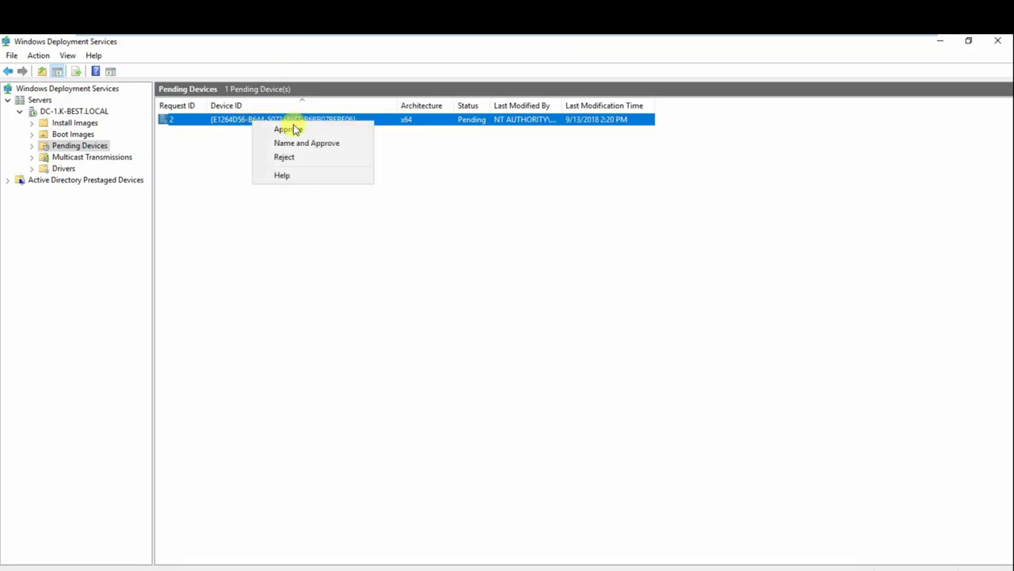
left_click(296, 149)
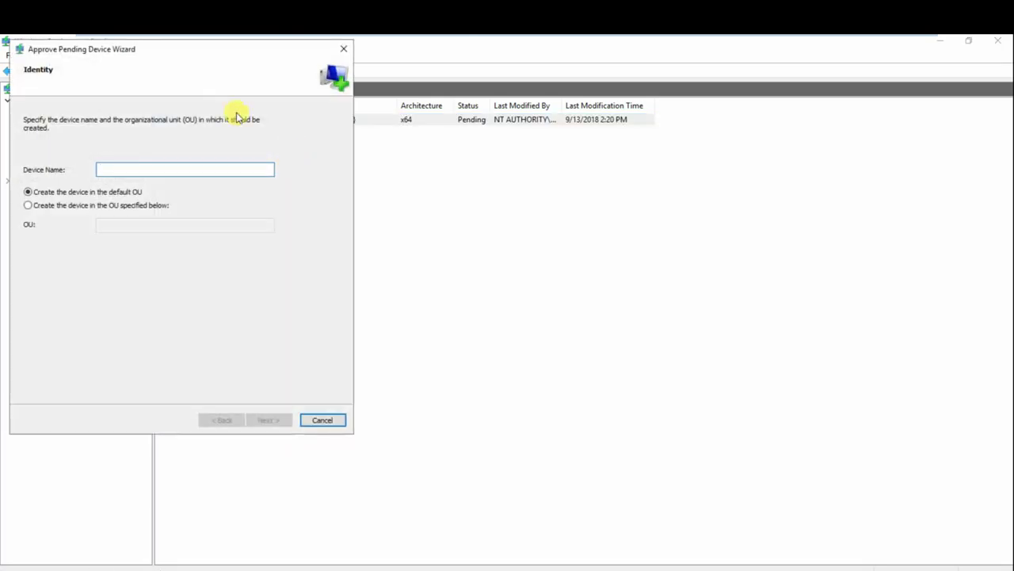
left_click_drag(218, 50, 388, 127)
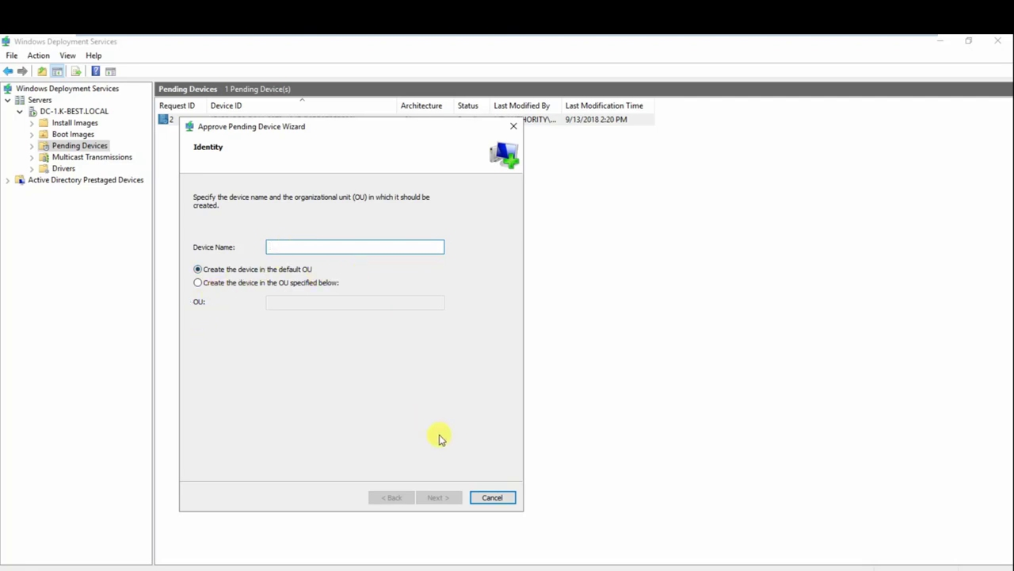
left_click(491, 497)
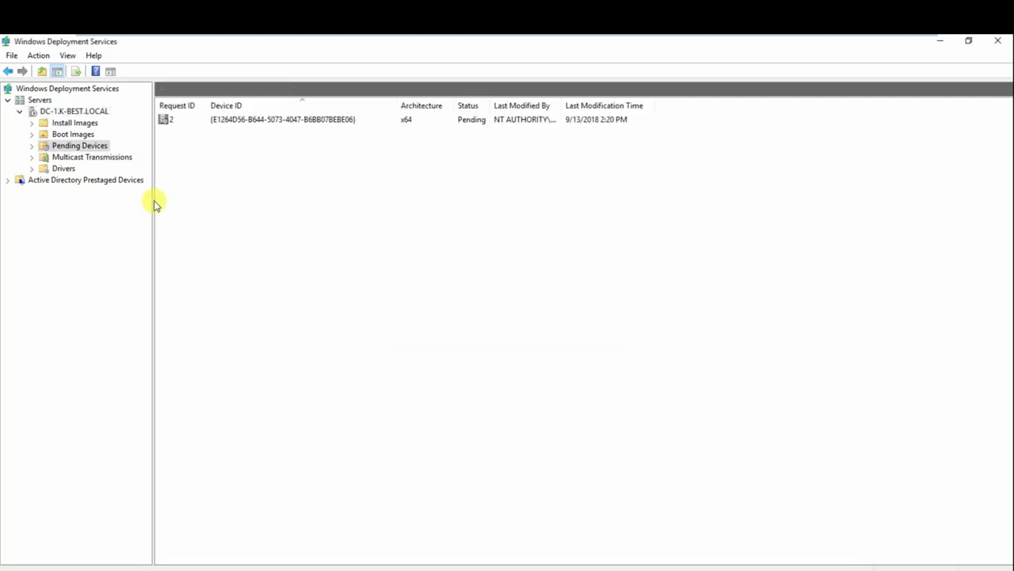
Step: Approve the pending device without naming it and switch back to the Windows 7 virtual machine
left_click(237, 123)
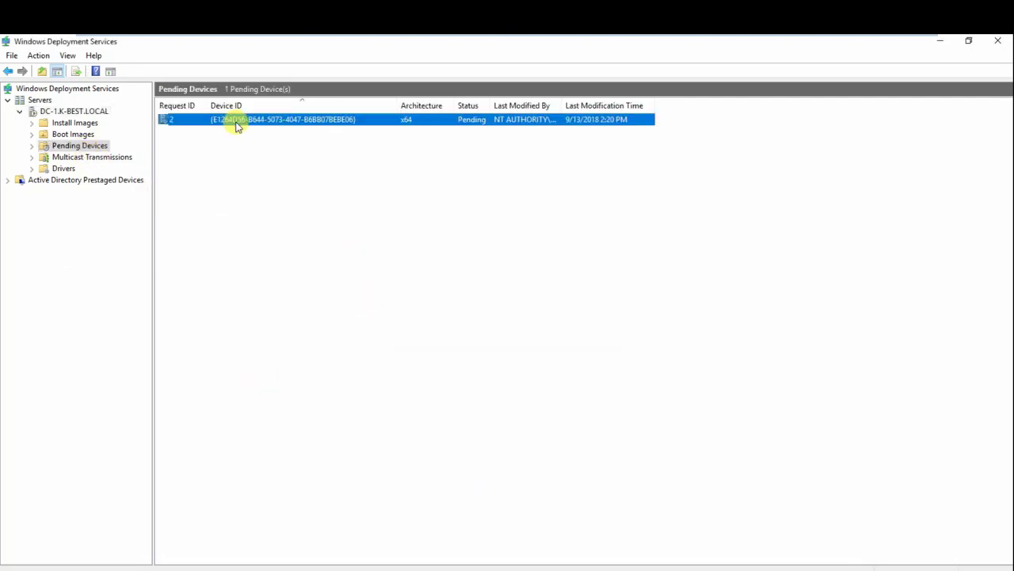
right_click(237, 122)
left_click(274, 132)
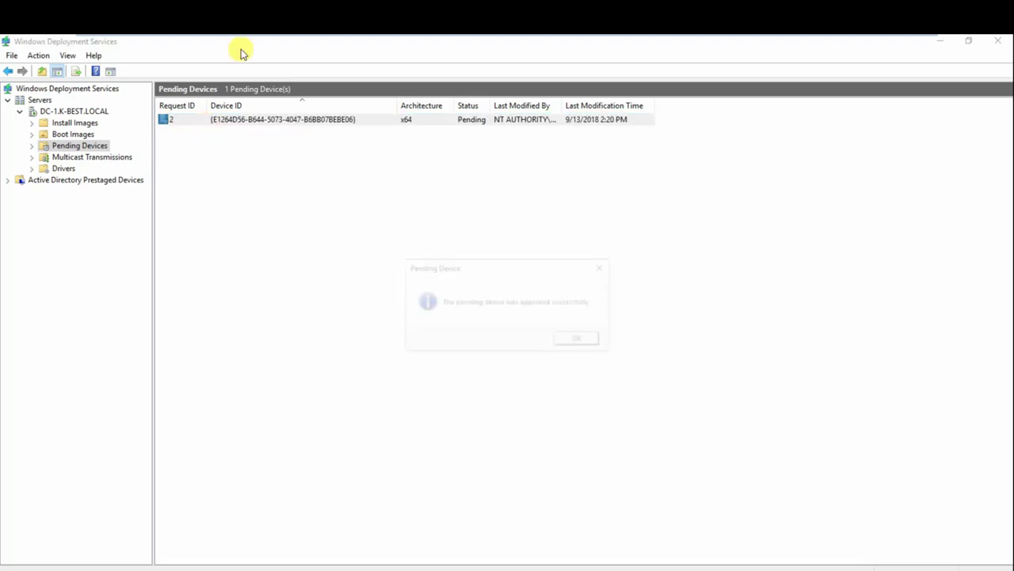
left_click(560, 340)
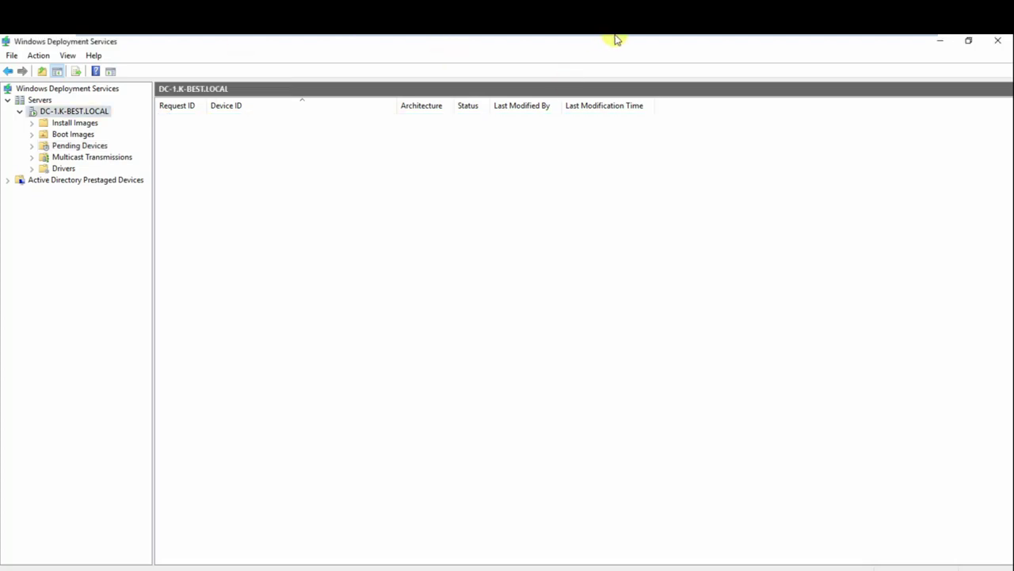
mouse_move(618, 39)
left_click(678, 42)
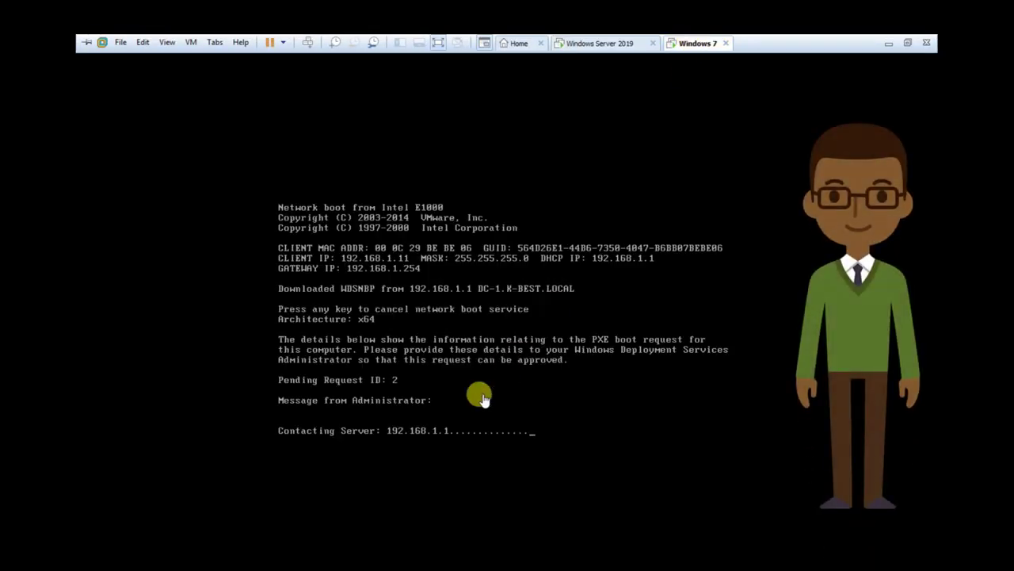